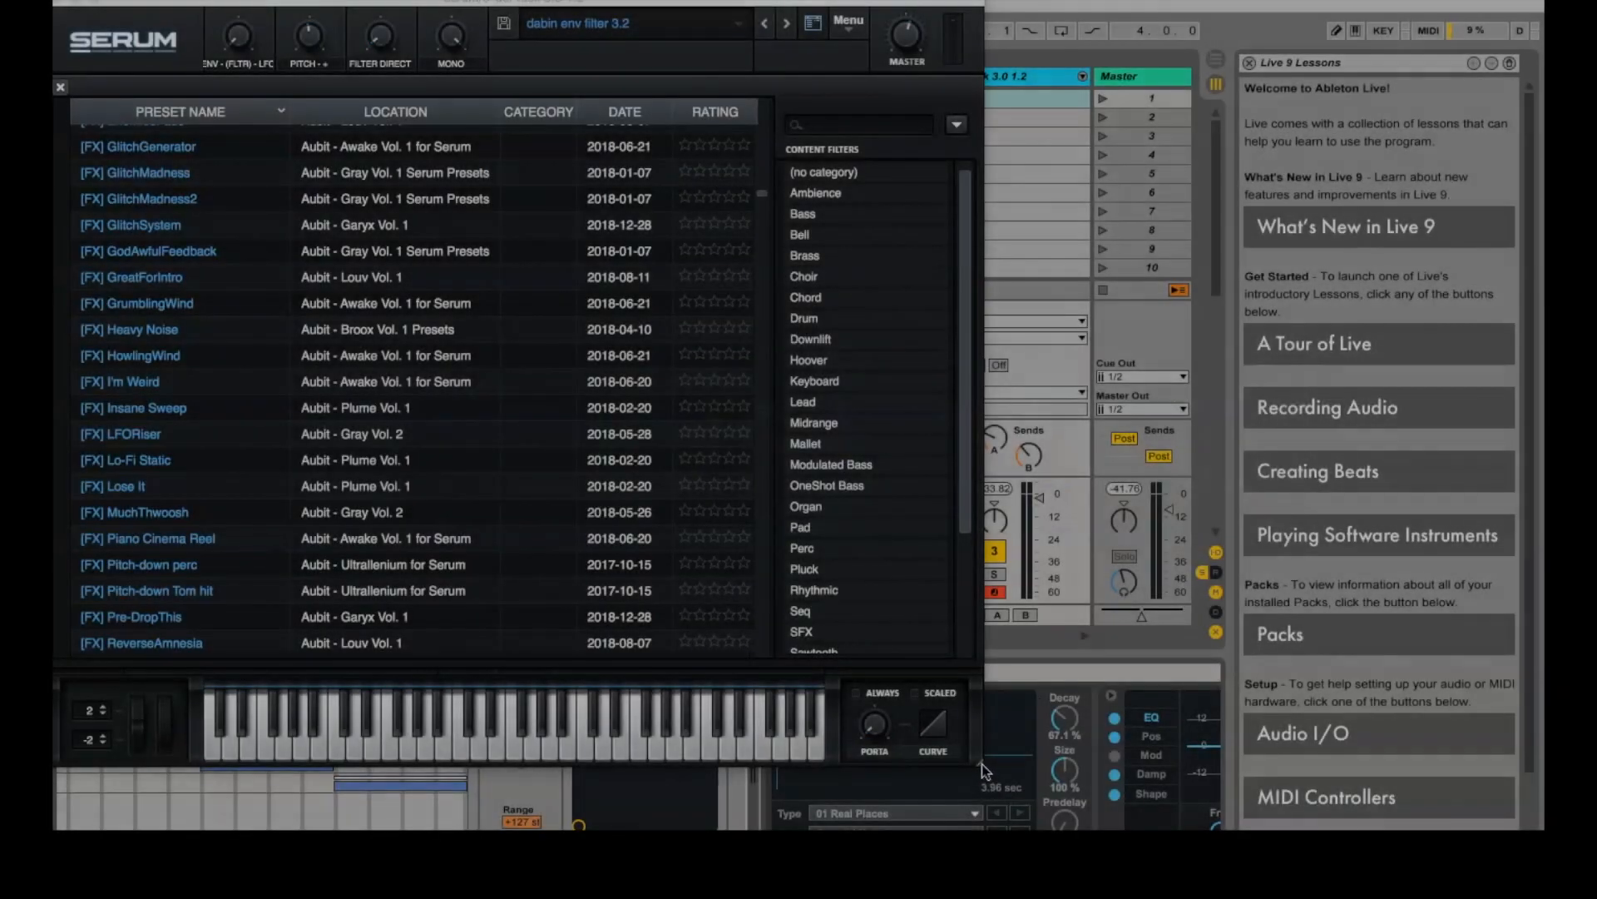
Step: Resize the Serum window slightly, browse the preset list and audition BA Sub_dskprc [GI] and BASS - Mudman 2
left_click_drag(982, 764, 972, 722)
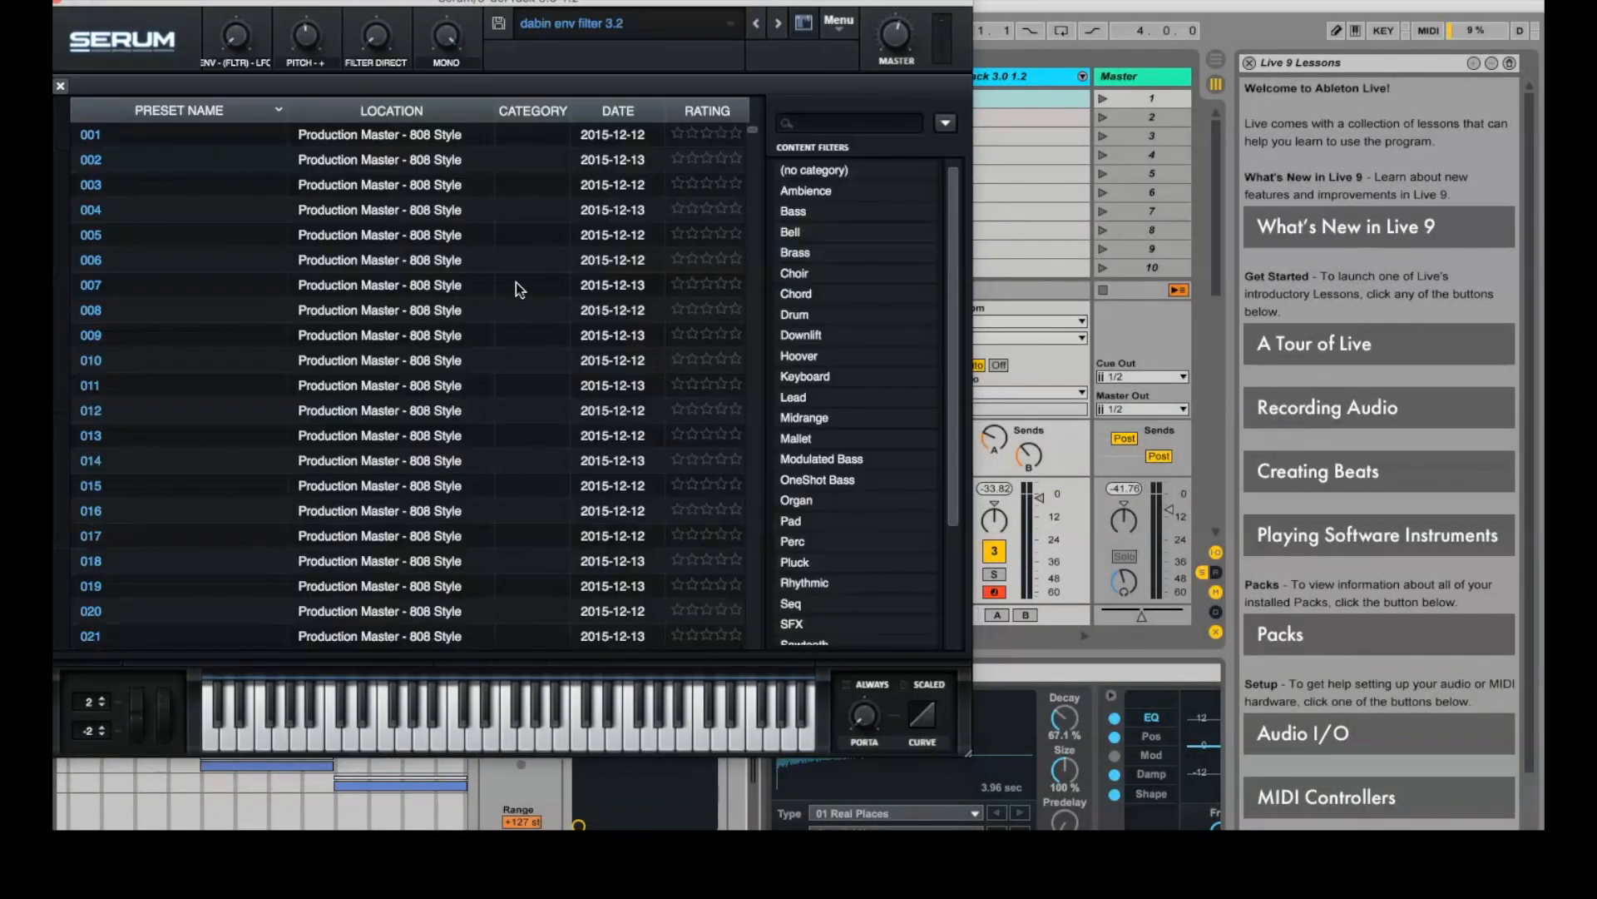
scroll(516, 284, "down", 2)
scroll(516, 283, "down", 20)
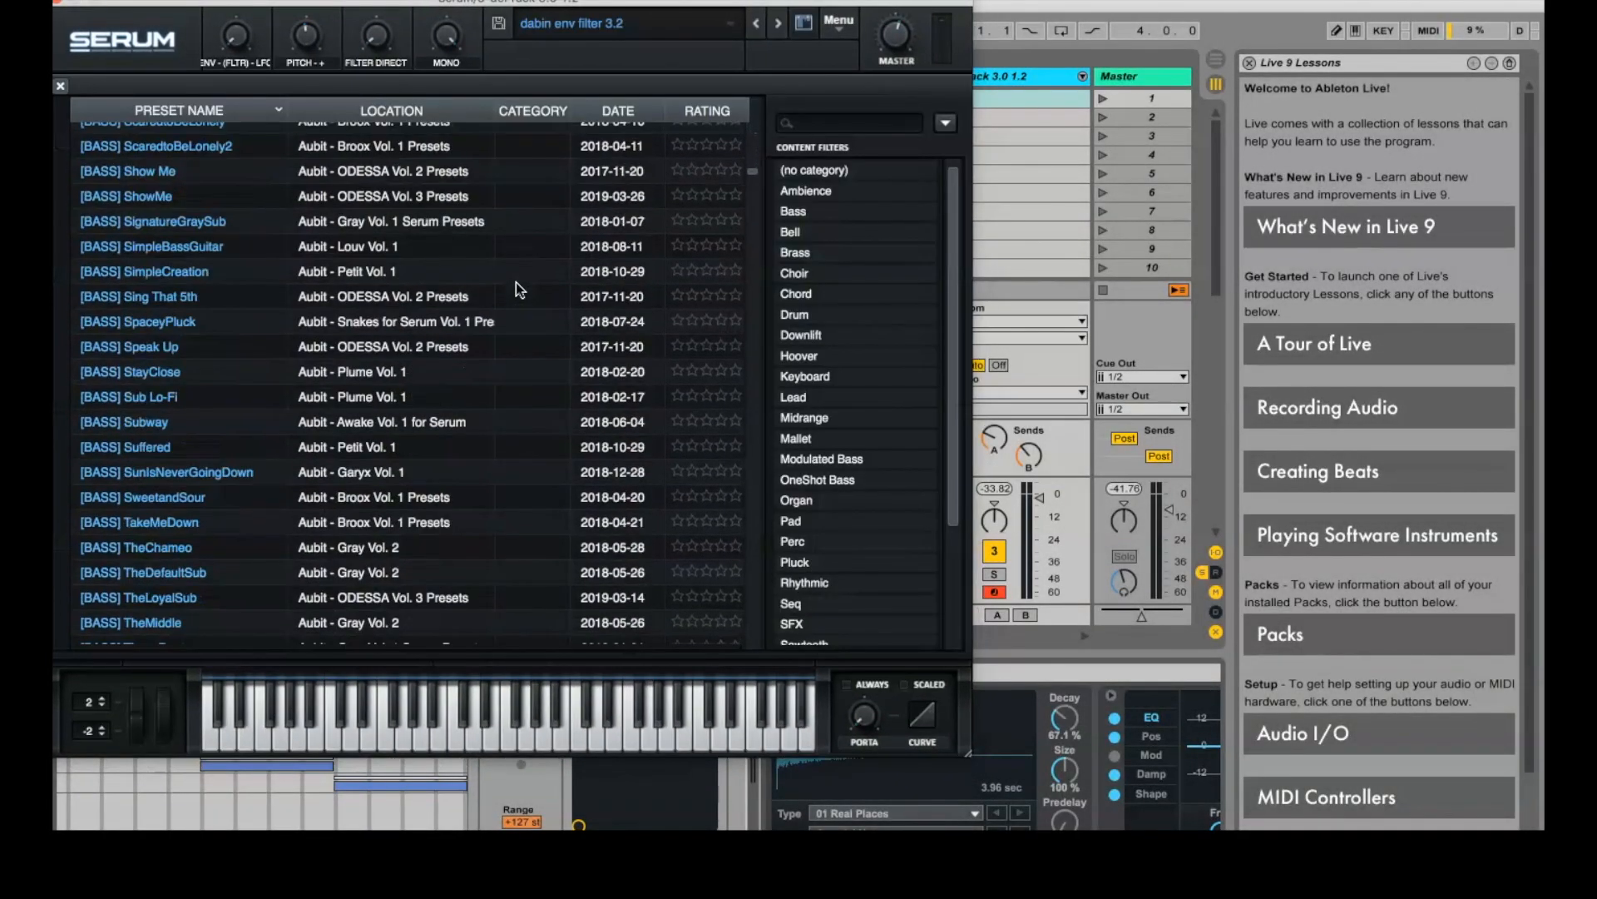
scroll(516, 282, "down", 20)
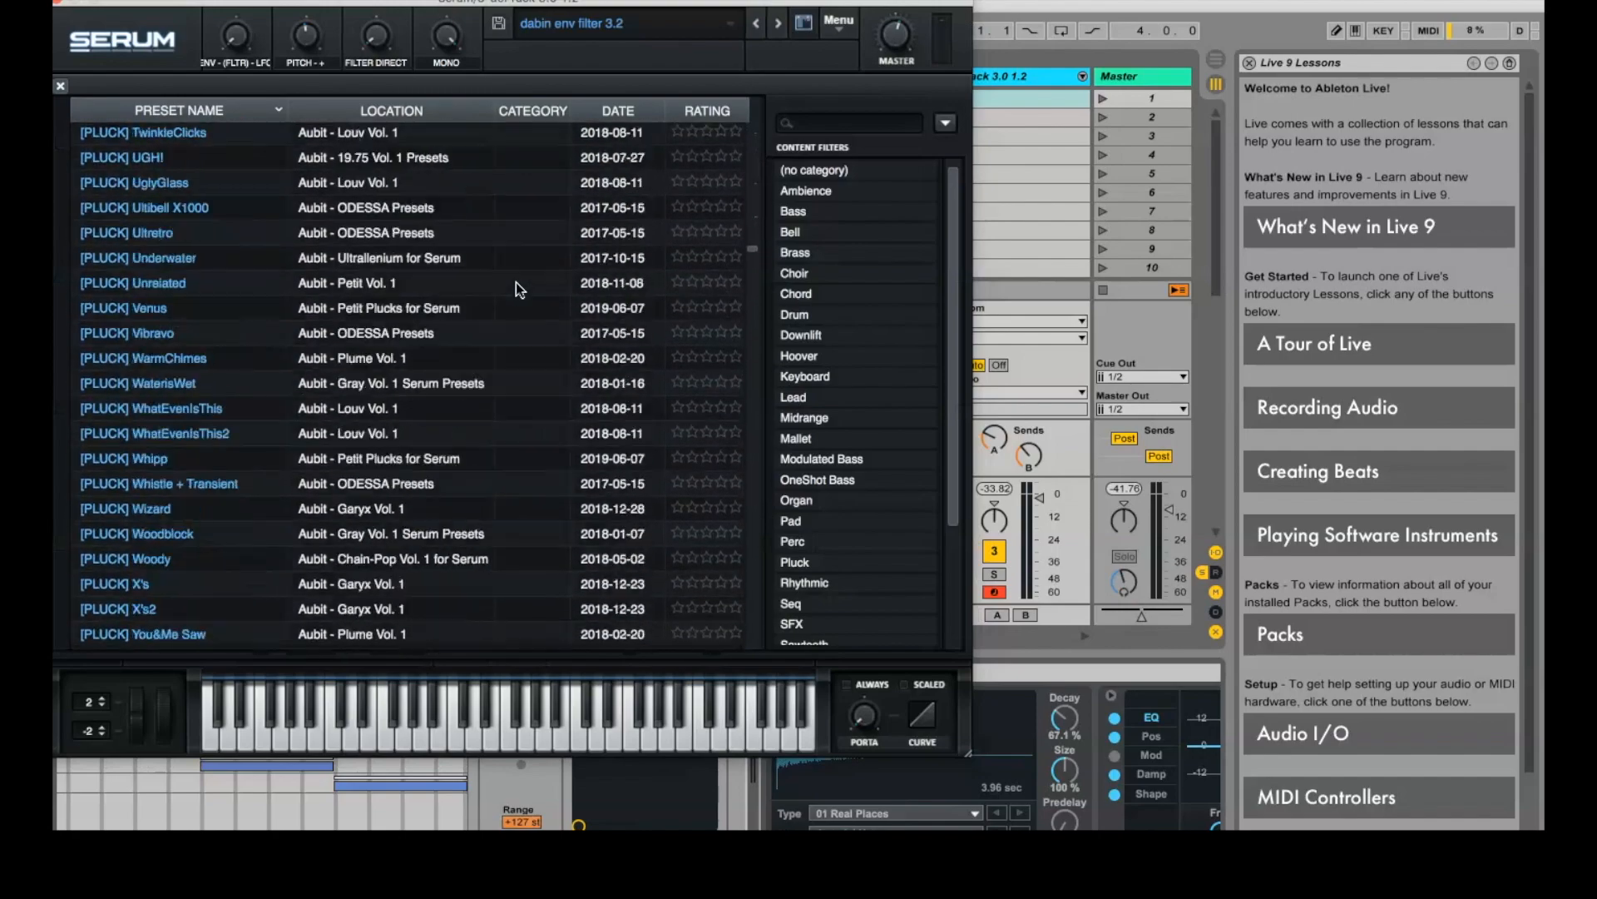
scroll(516, 282, "down", 20)
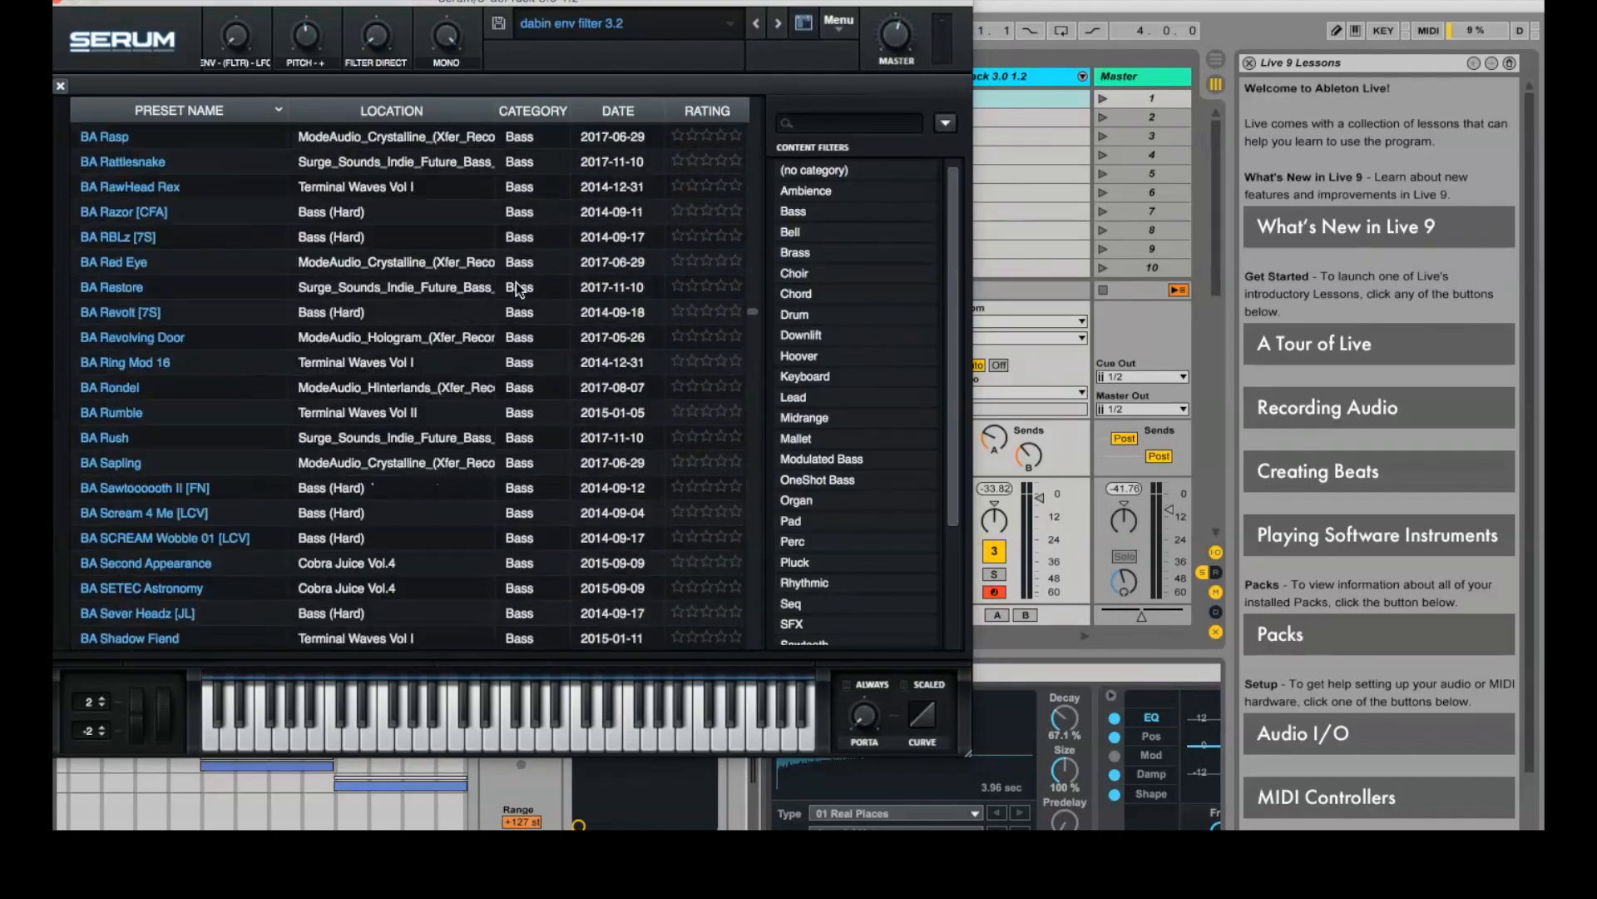
left_click(103, 518)
scroll(104, 518, "down", 10)
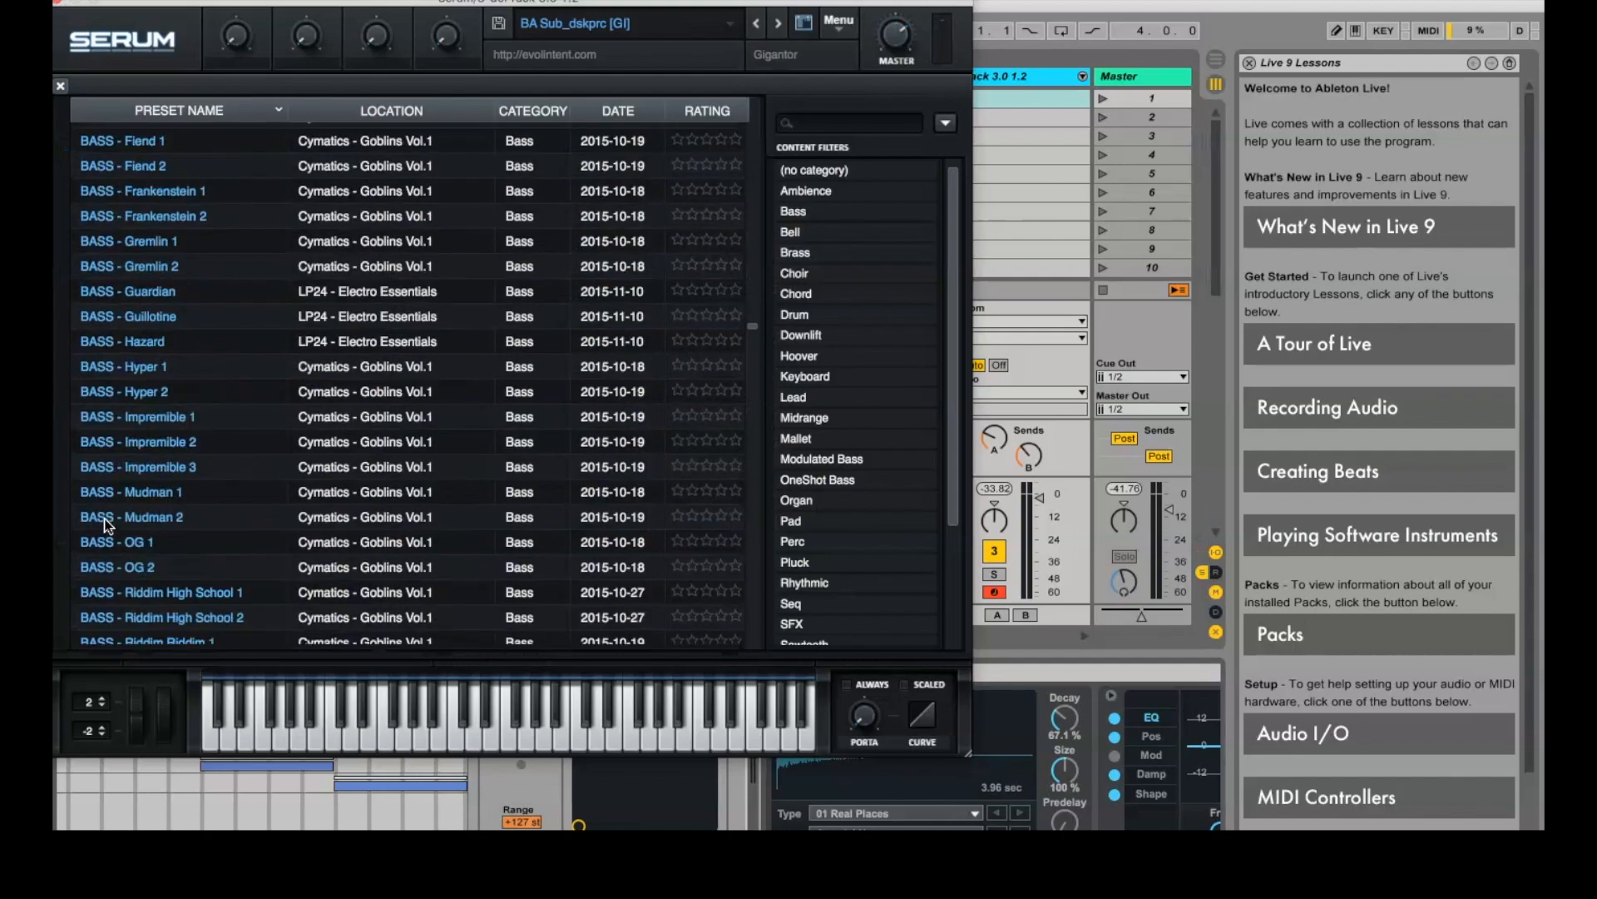
left_click(103, 517)
Step: Audition the GT Skeletal Jam, OS_RSP_PLUCK - Ditsy and PL Fire presets further down the list
scroll(103, 517, "down", 10)
scroll(104, 518, "down", 10)
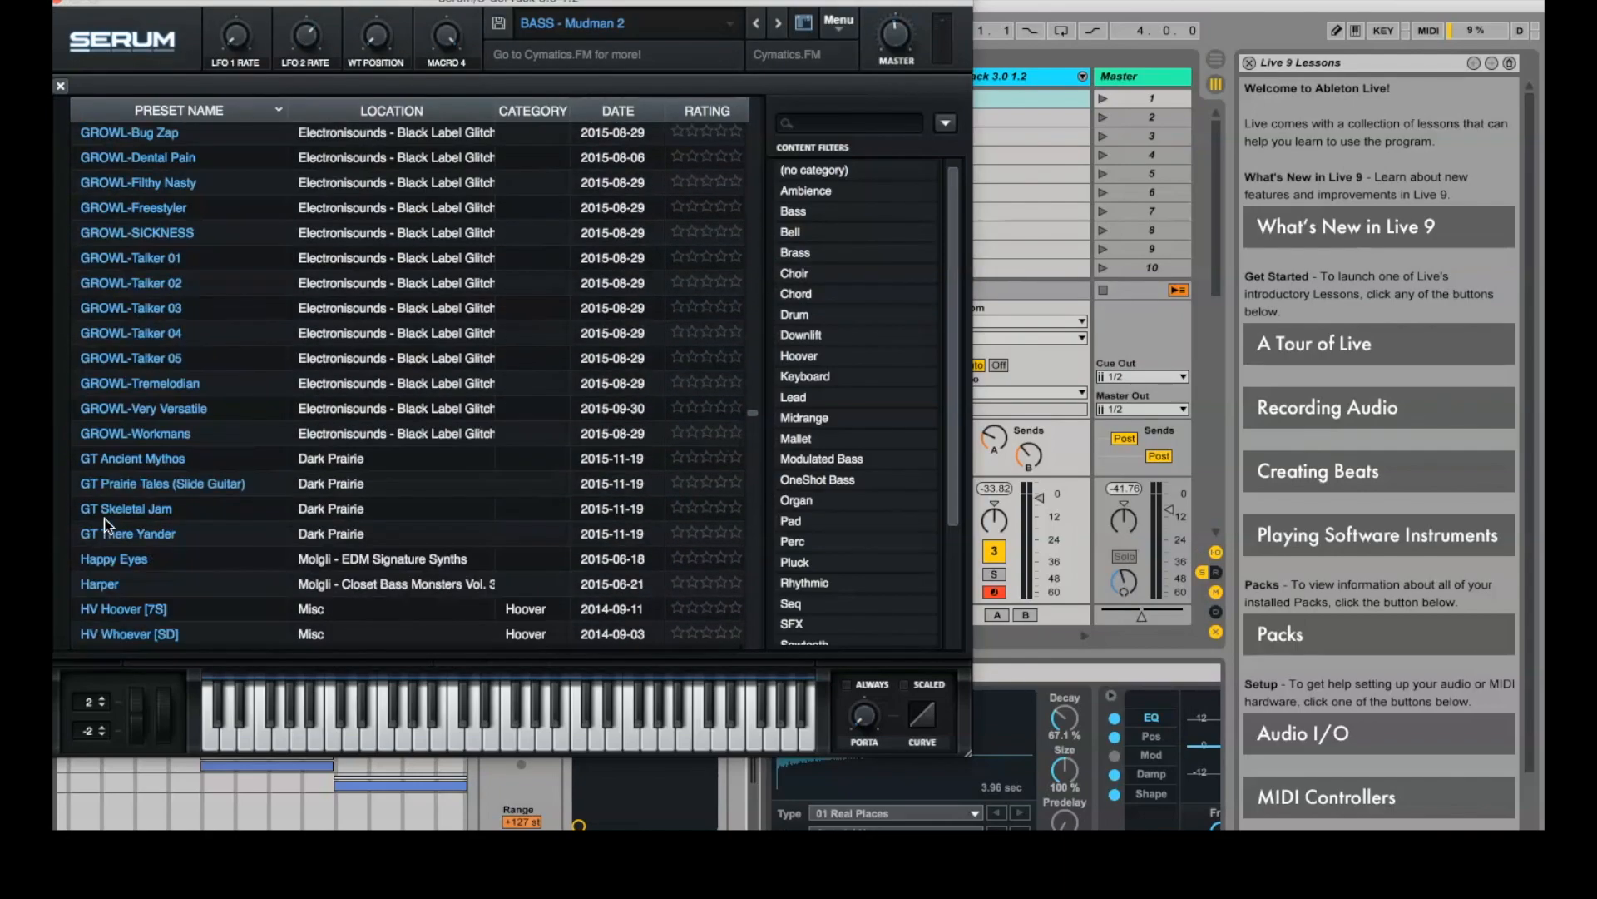
left_click(103, 517)
scroll(103, 517, "down", 20)
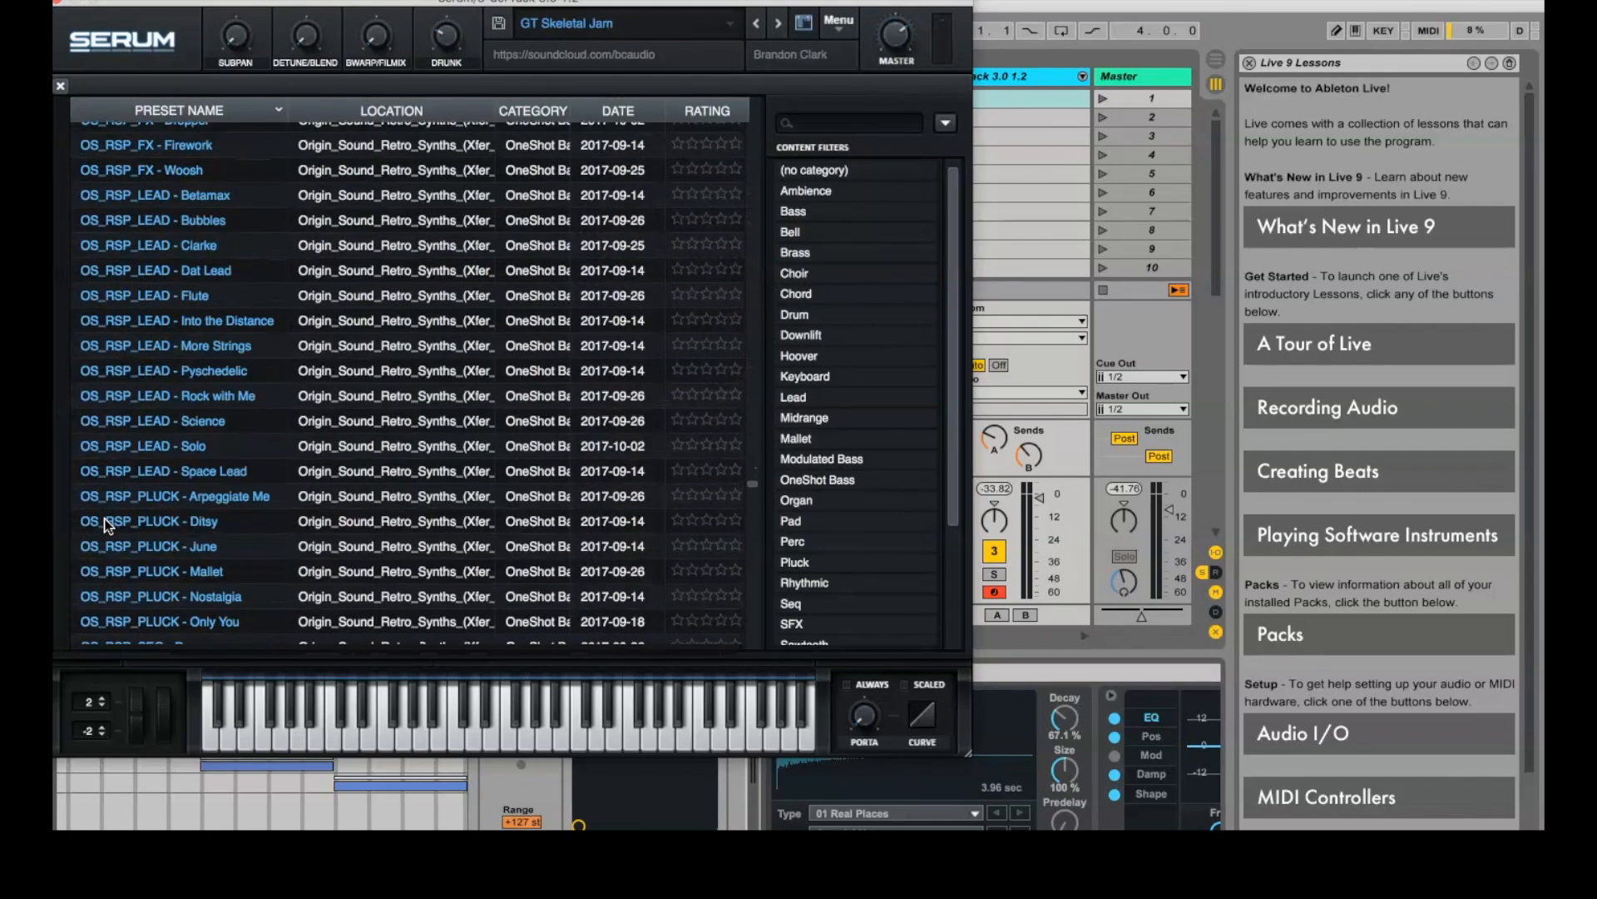
left_click(103, 517)
scroll(103, 517, "down", 20)
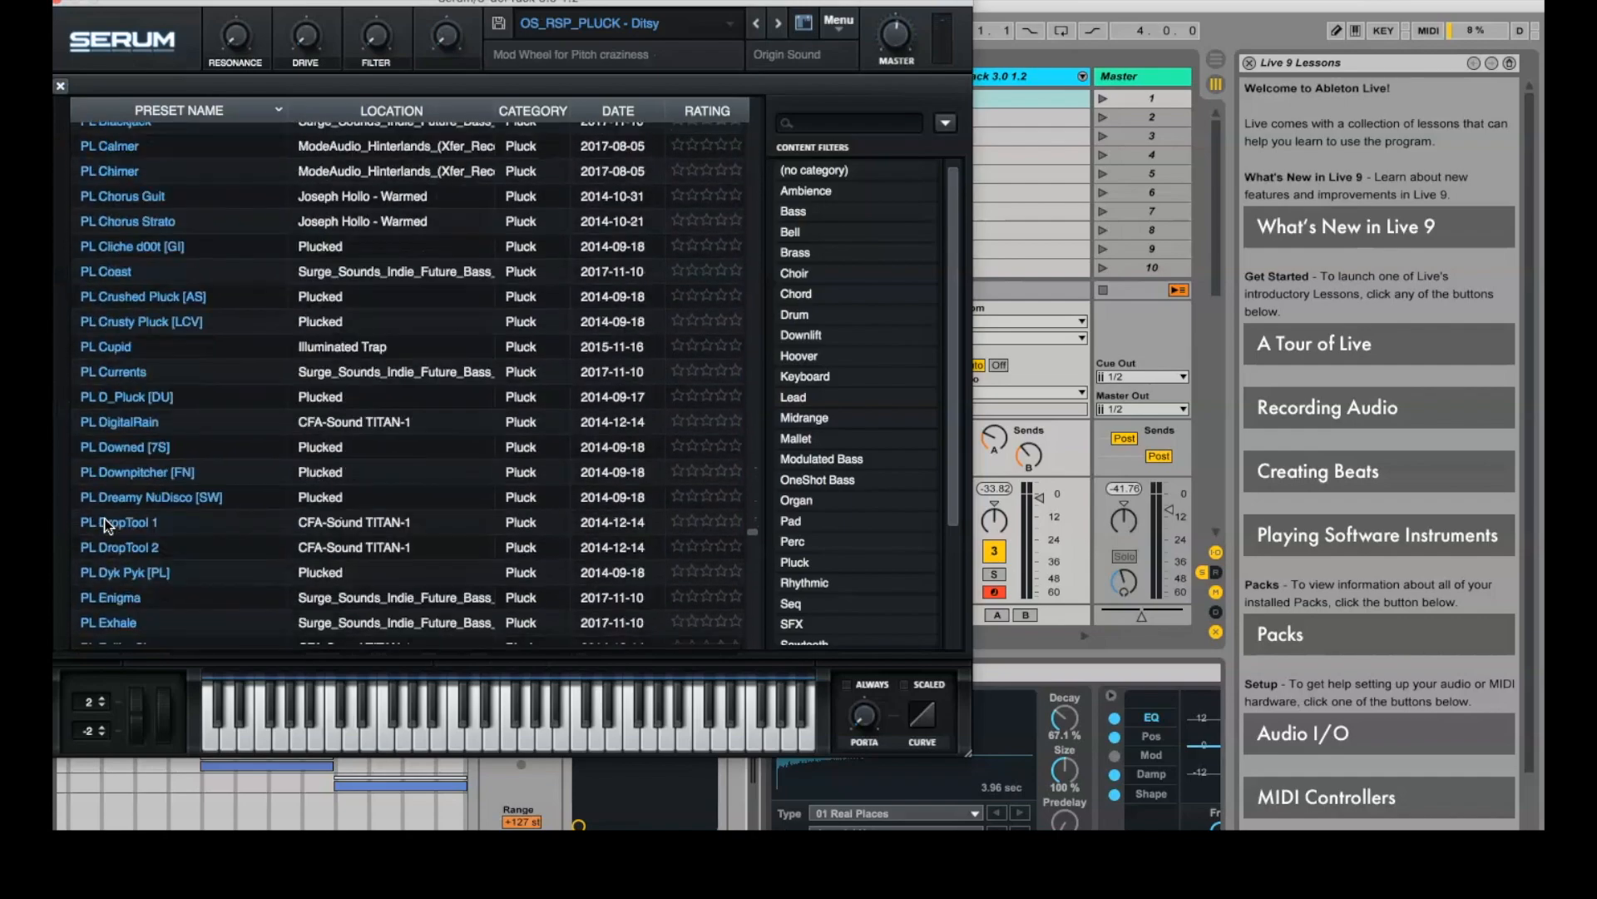
scroll(103, 517, "down", 3)
left_click(103, 518)
scroll(103, 517, "down", 20)
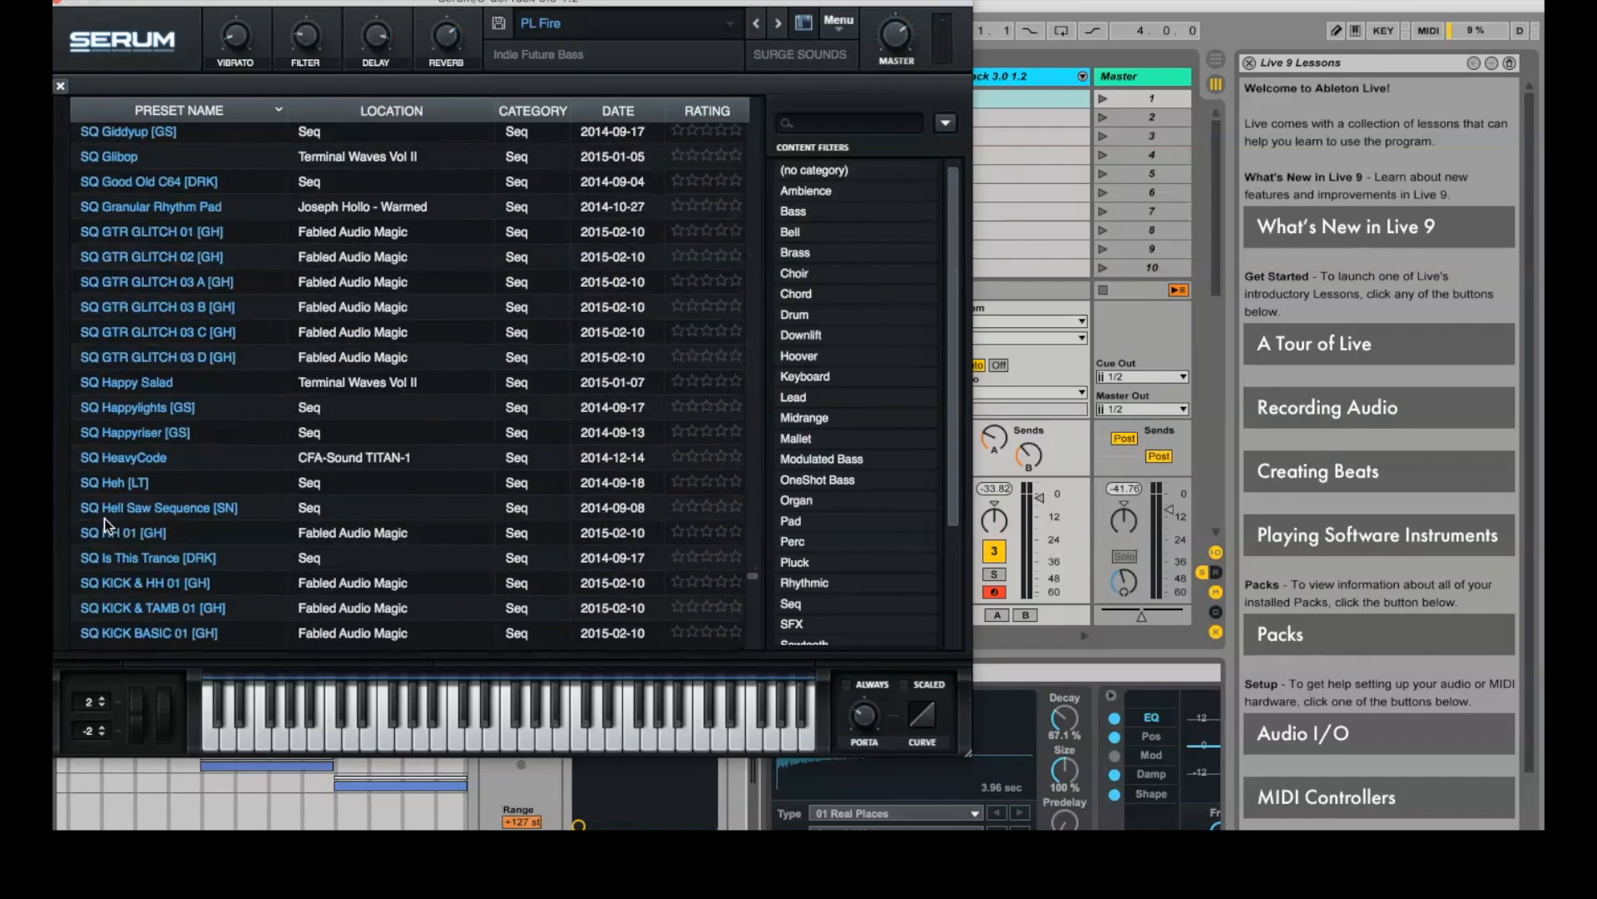
Step: Load the SY AnalogString [SD] preset and return to the oscillator view
scroll(103, 517, "down", 10)
left_click(103, 517)
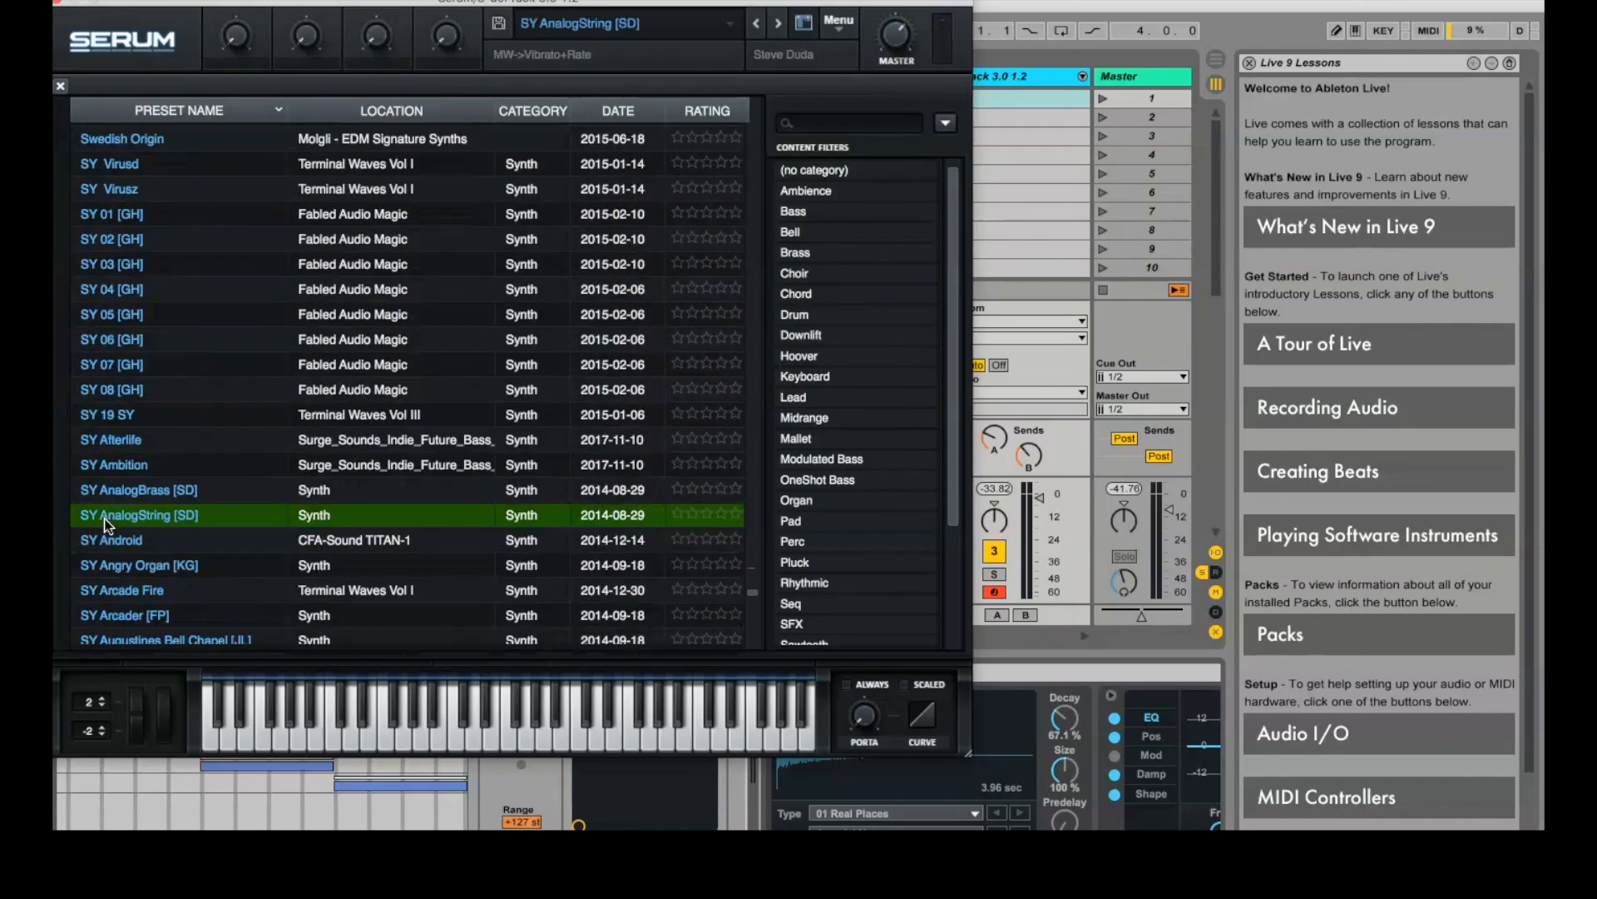
left_click(804, 25)
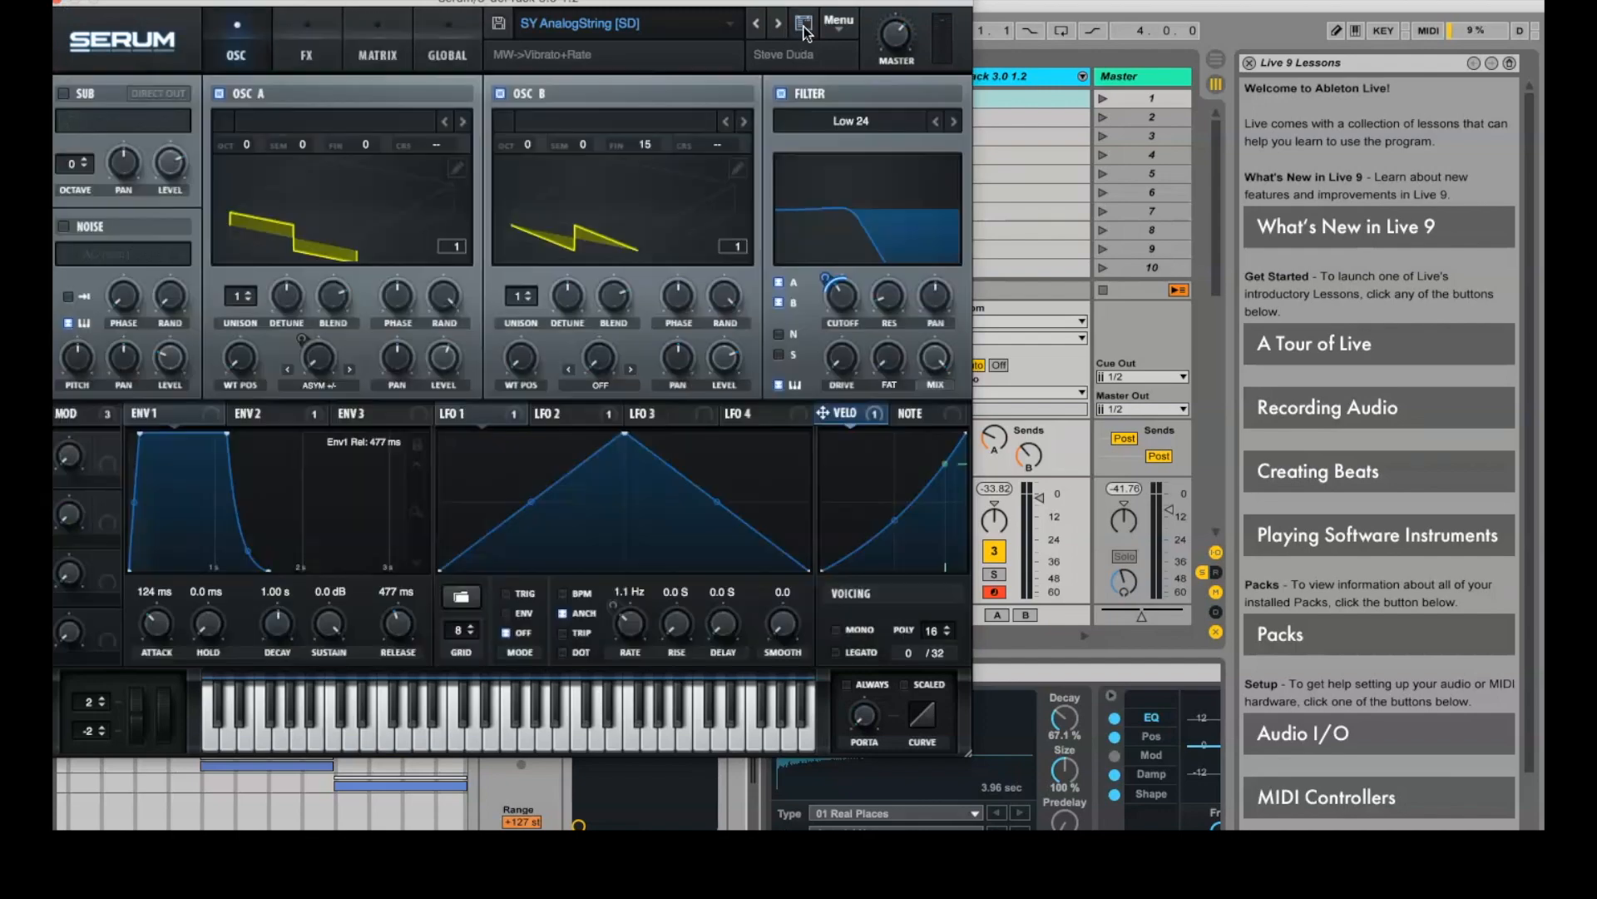
Step: Set up saving the preset under its original name with the editor's name and "edit" appended, browsing the Presets subfolders for a location
left_click(500, 26)
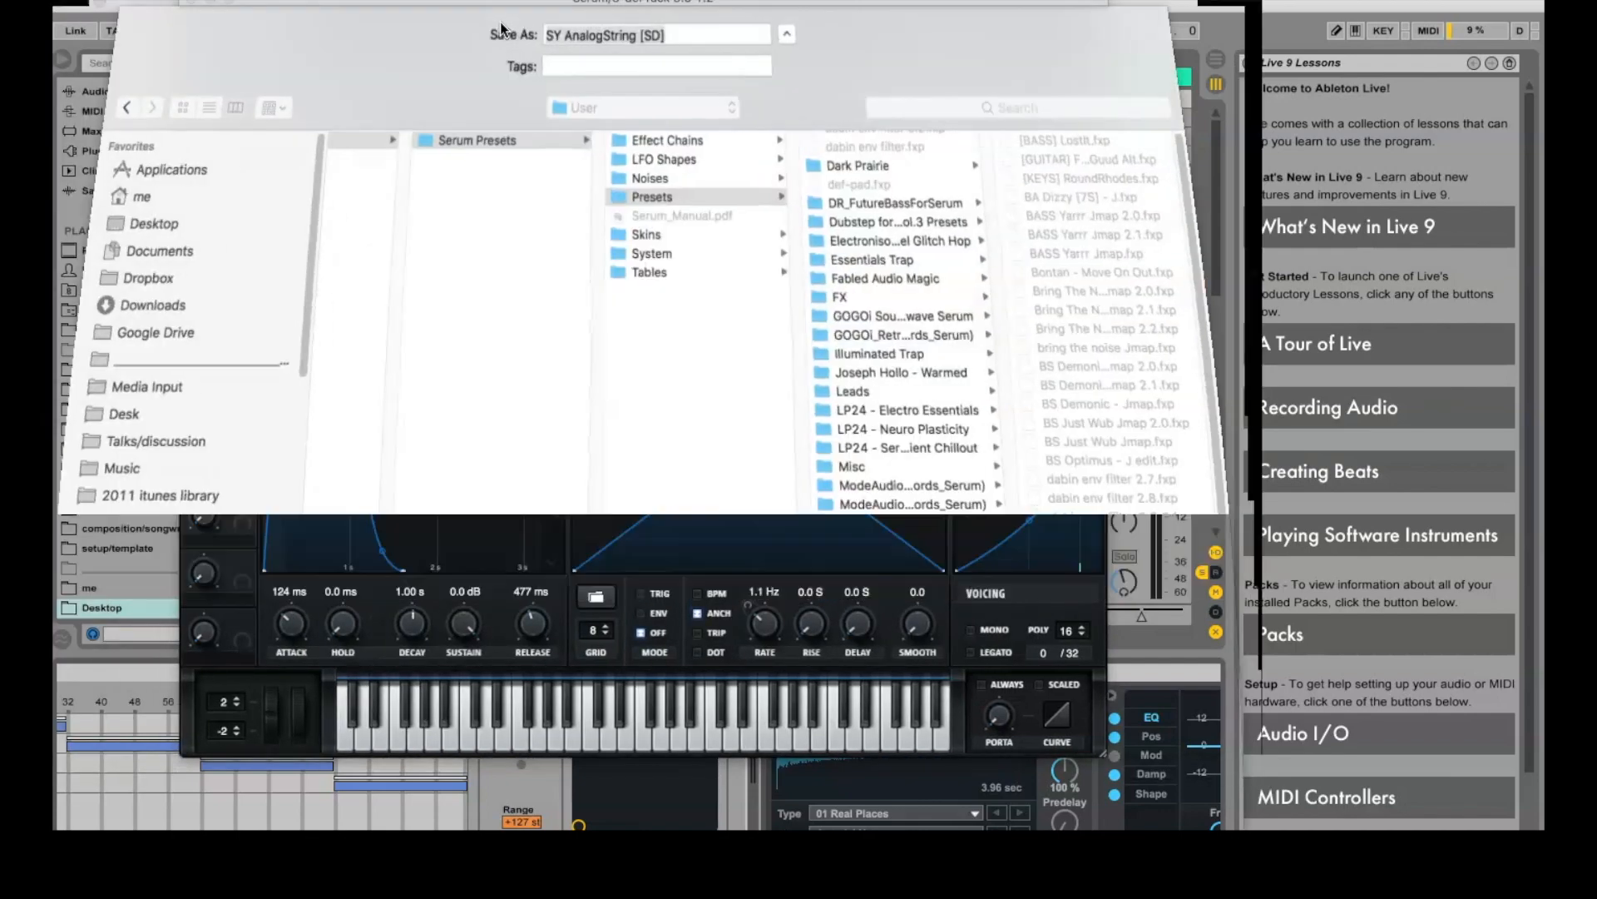
left_click(702, 38)
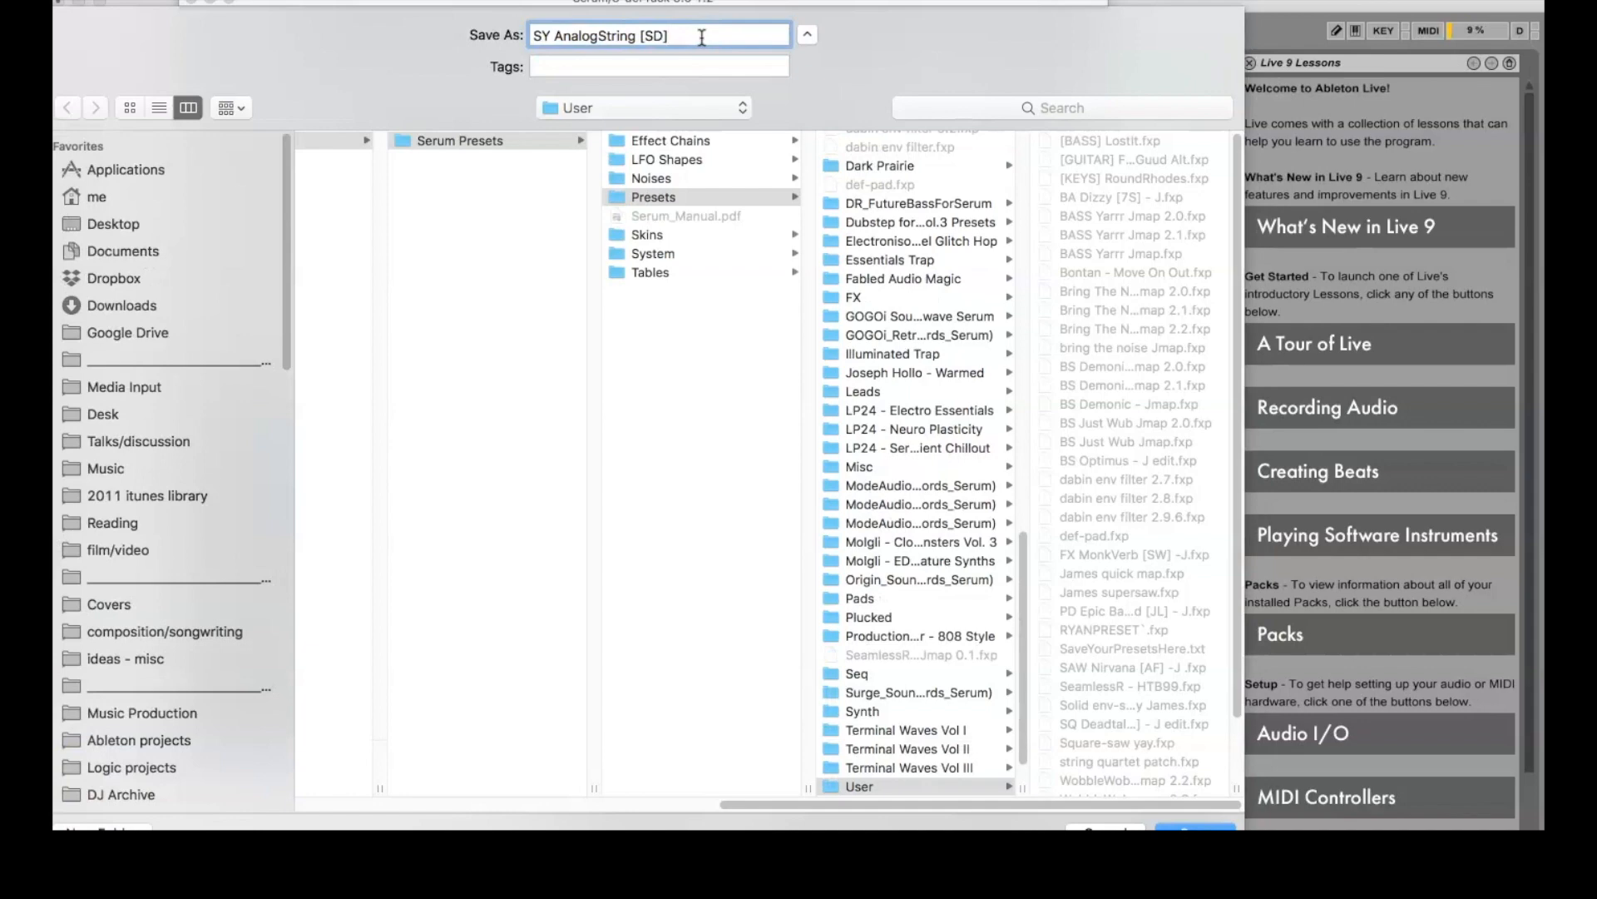
type("- James edit")
left_click(651, 198)
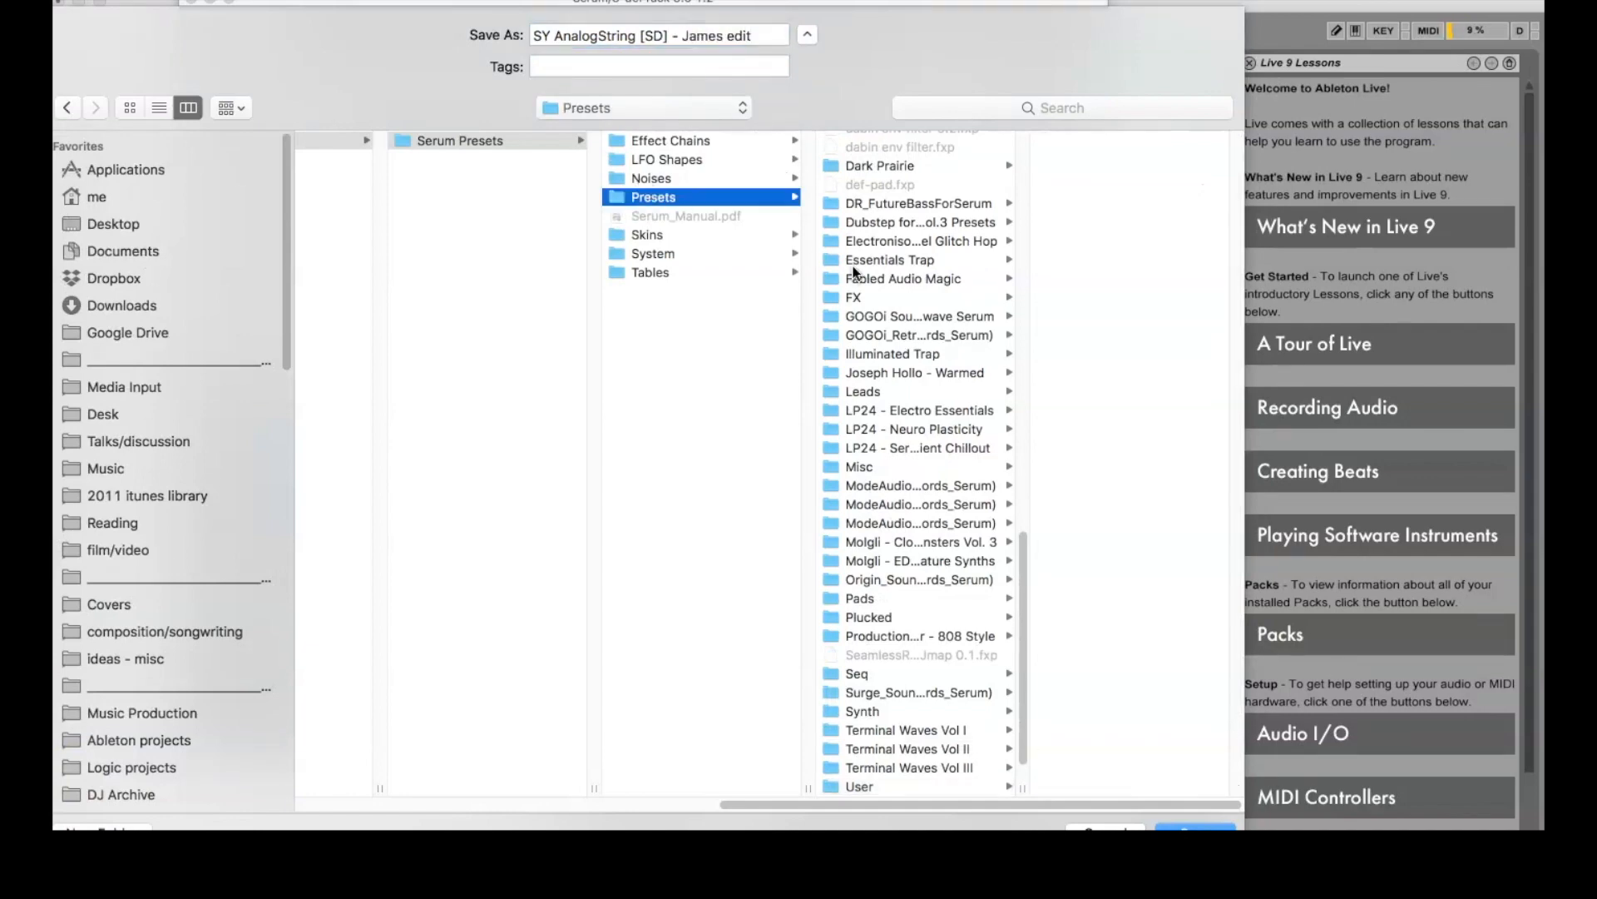
scroll(855, 272, "down", 1)
left_click(915, 750)
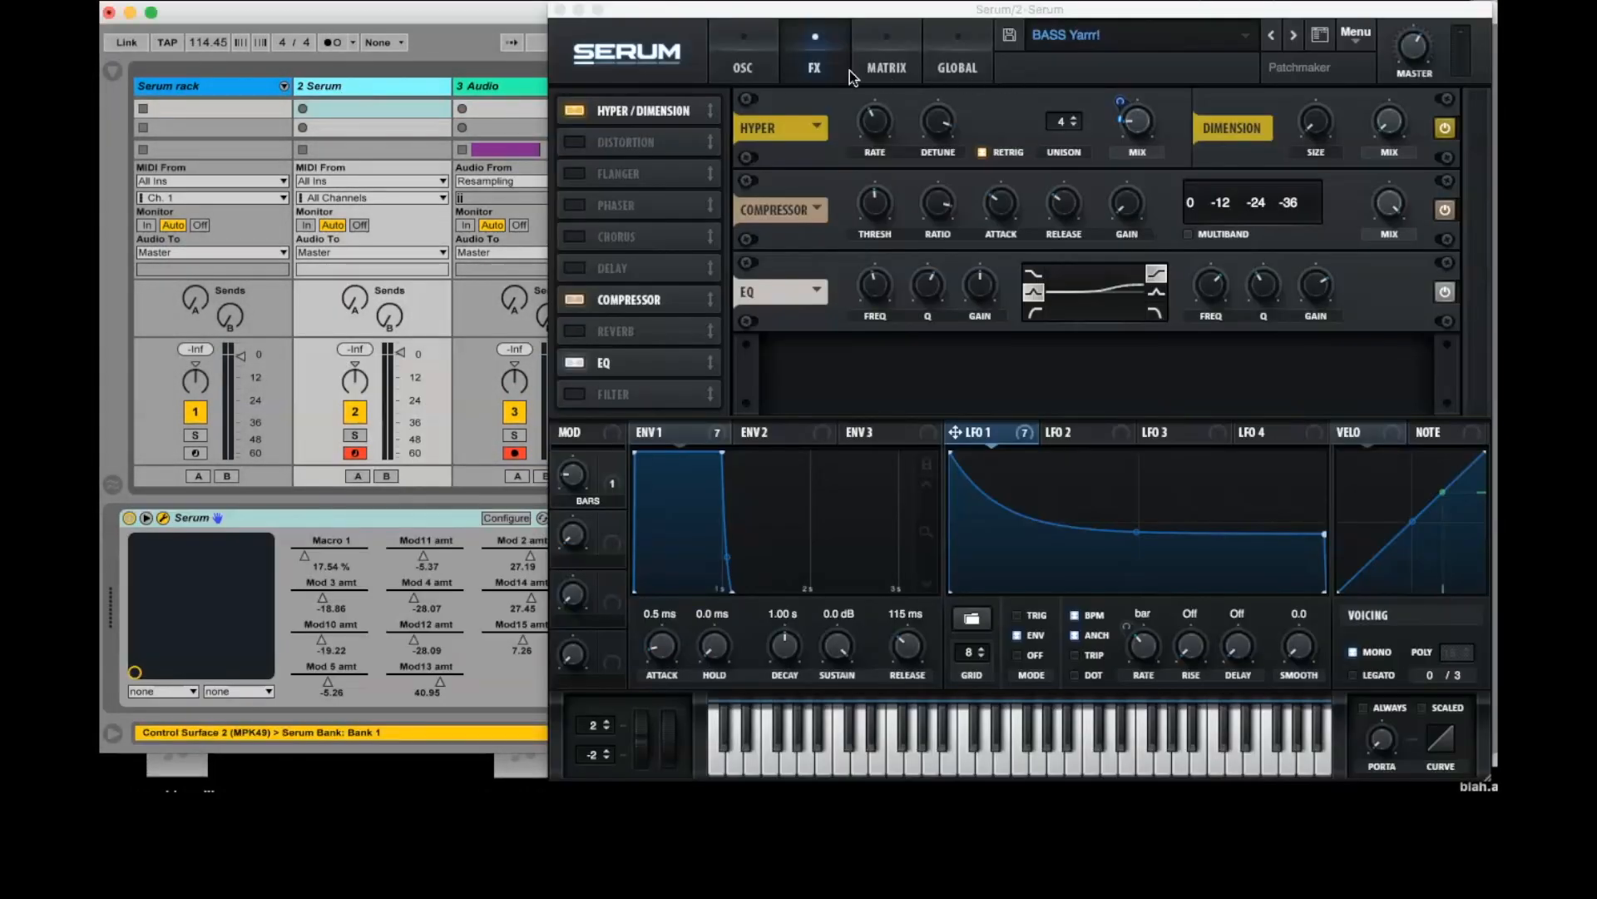
Step: Load the BASS Yarrr! preset from DR_FutureBassForSerum, then show its oscillators and reload it by switching to a neighbouring preset and back
left_click(1320, 37)
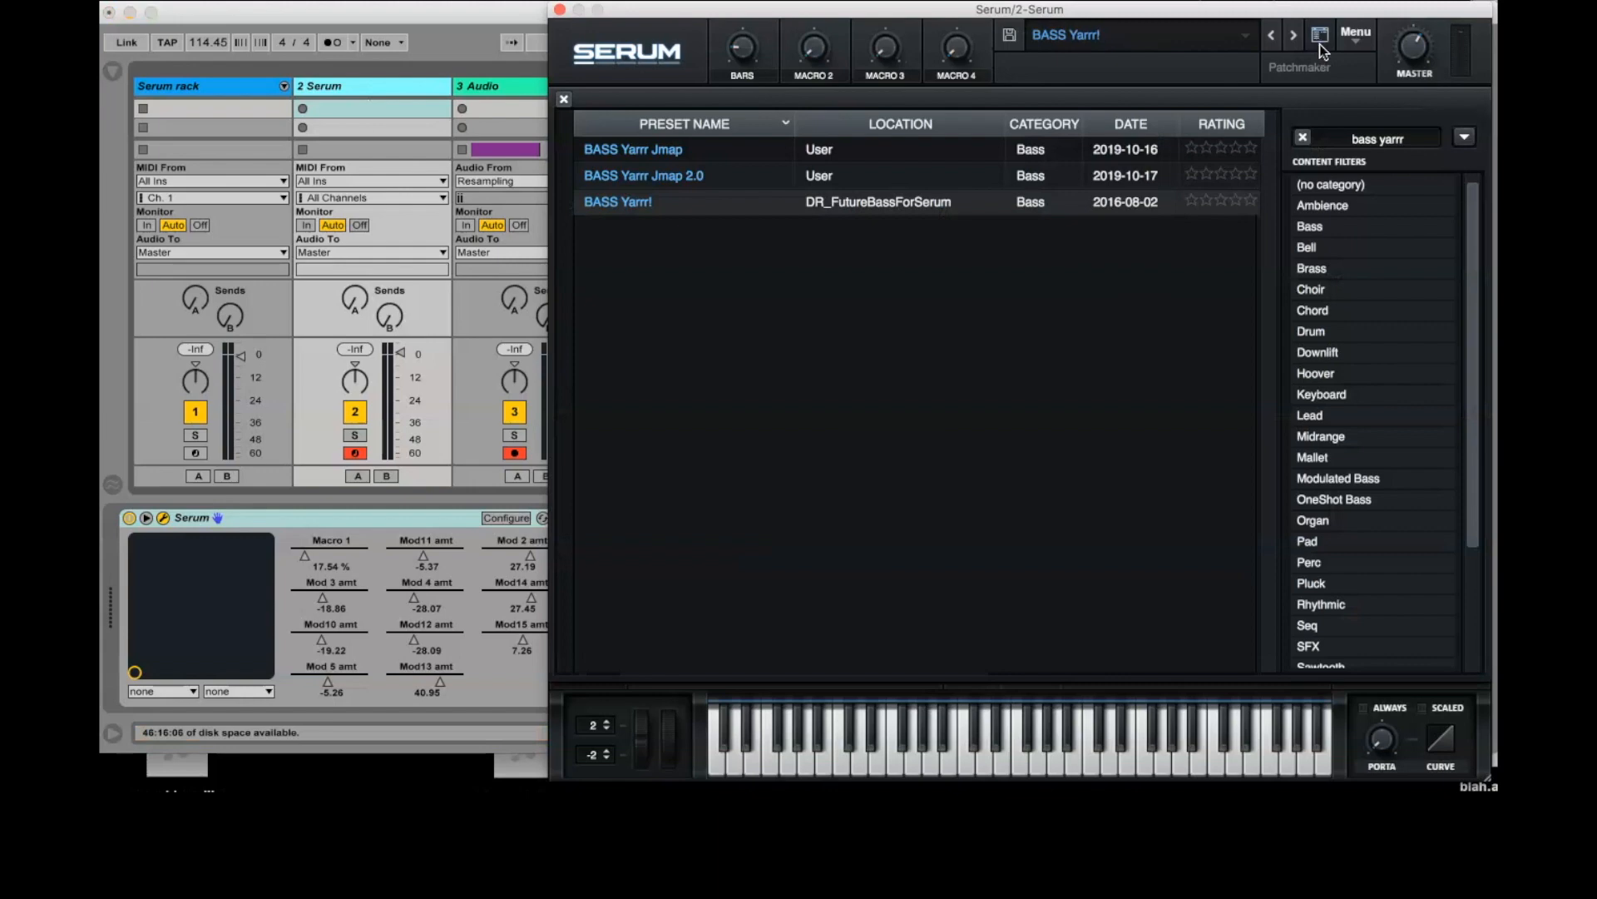
left_click(643, 206)
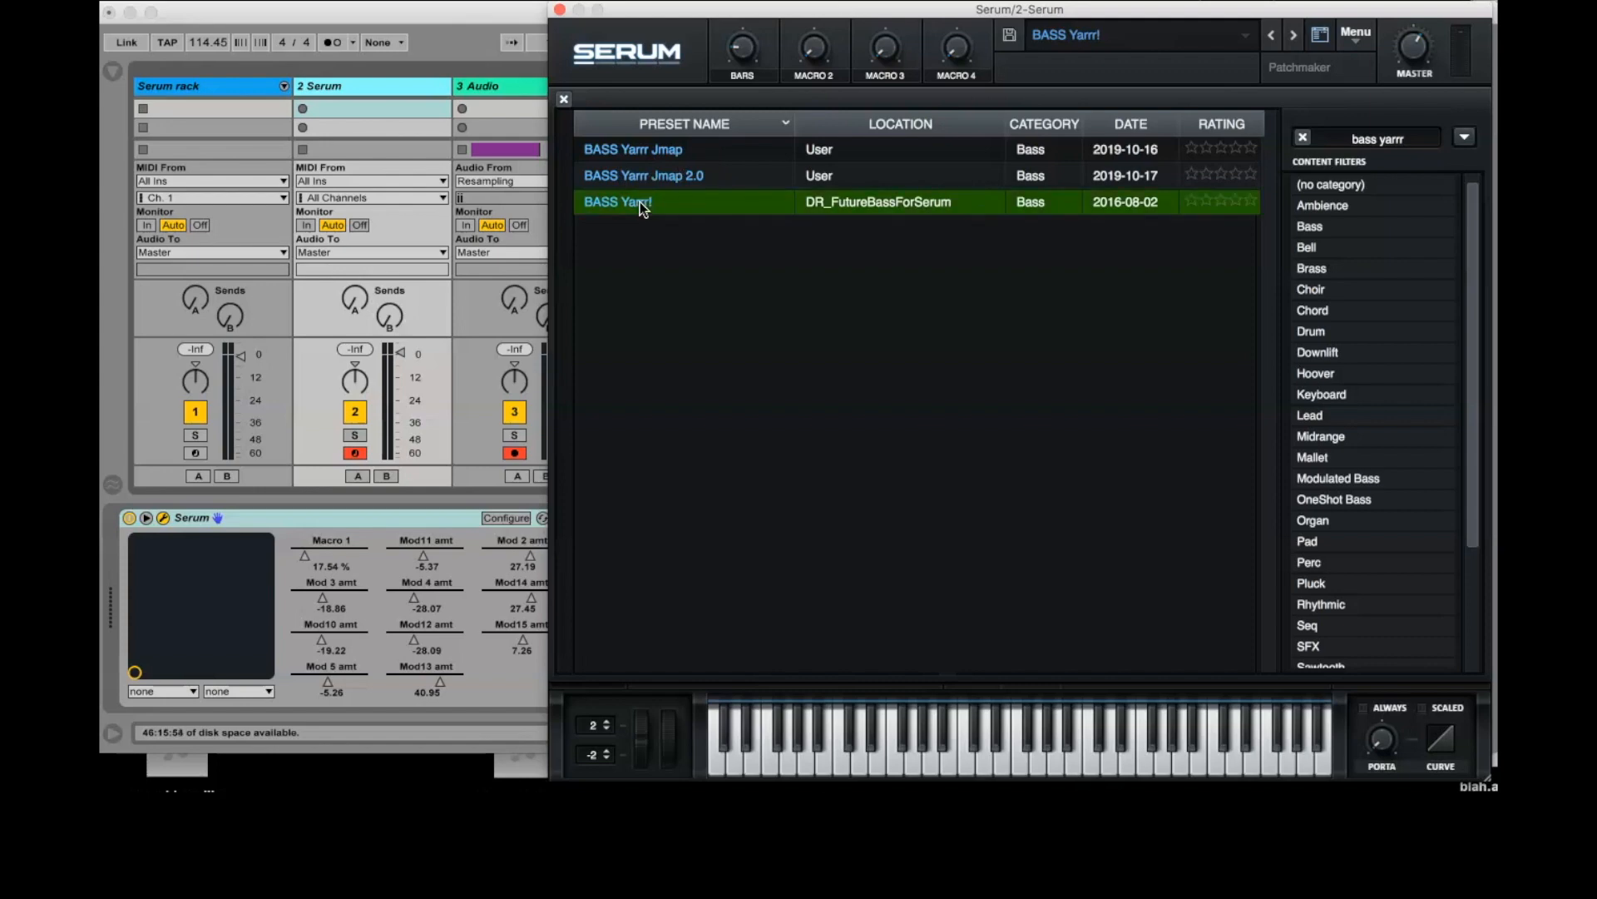
left_click(1313, 41)
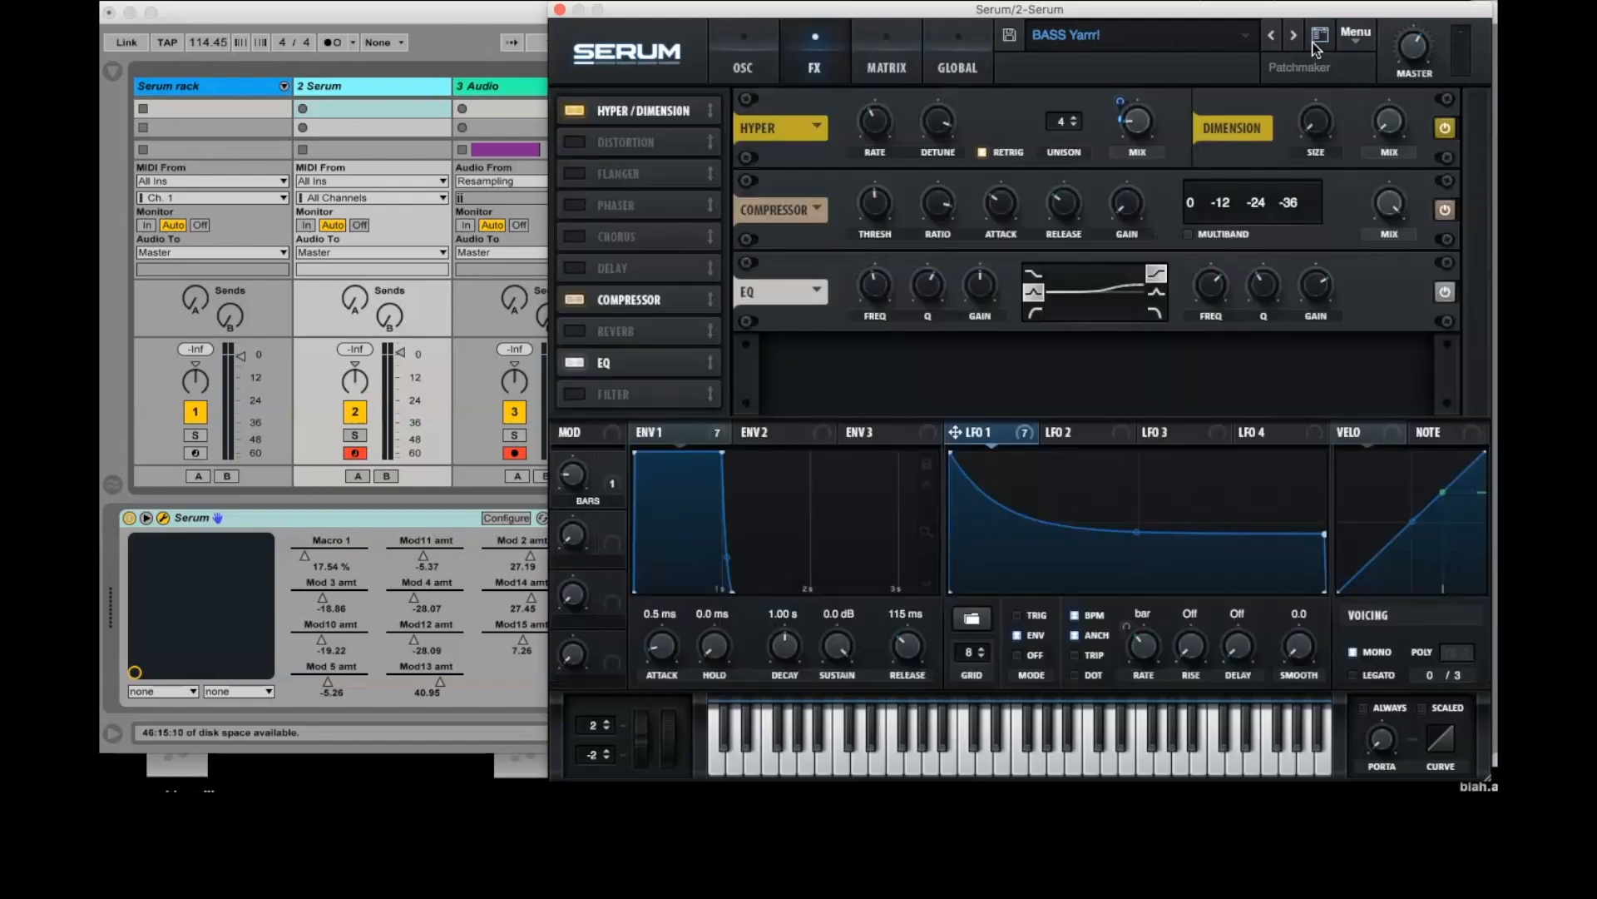
left_click(769, 70)
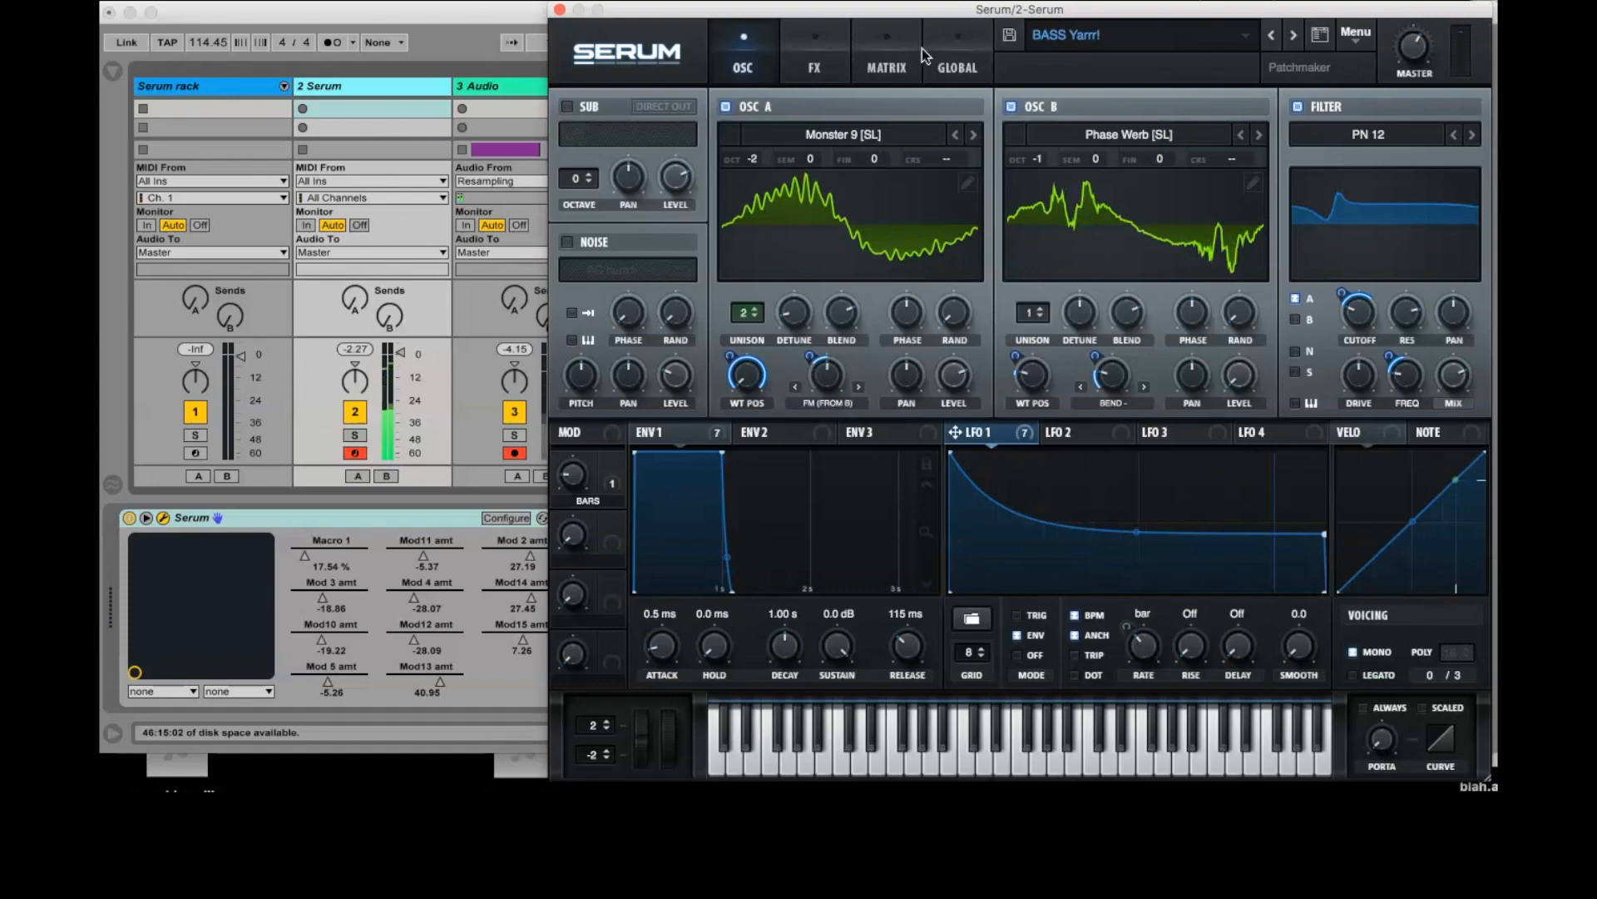
left_click(1270, 37)
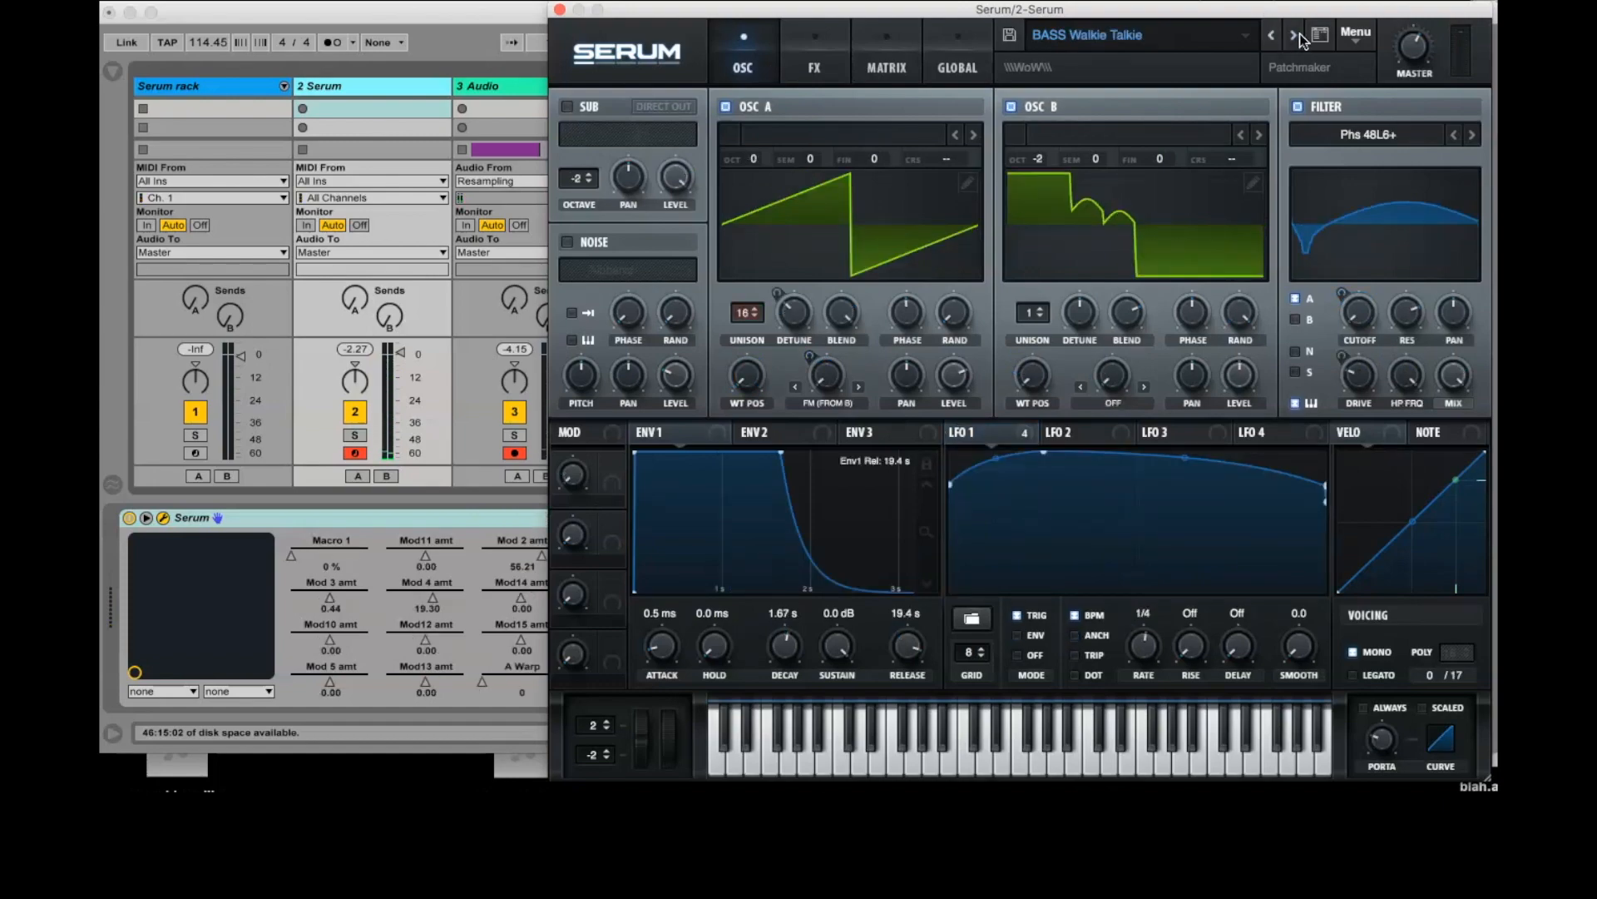
left_click(1298, 36)
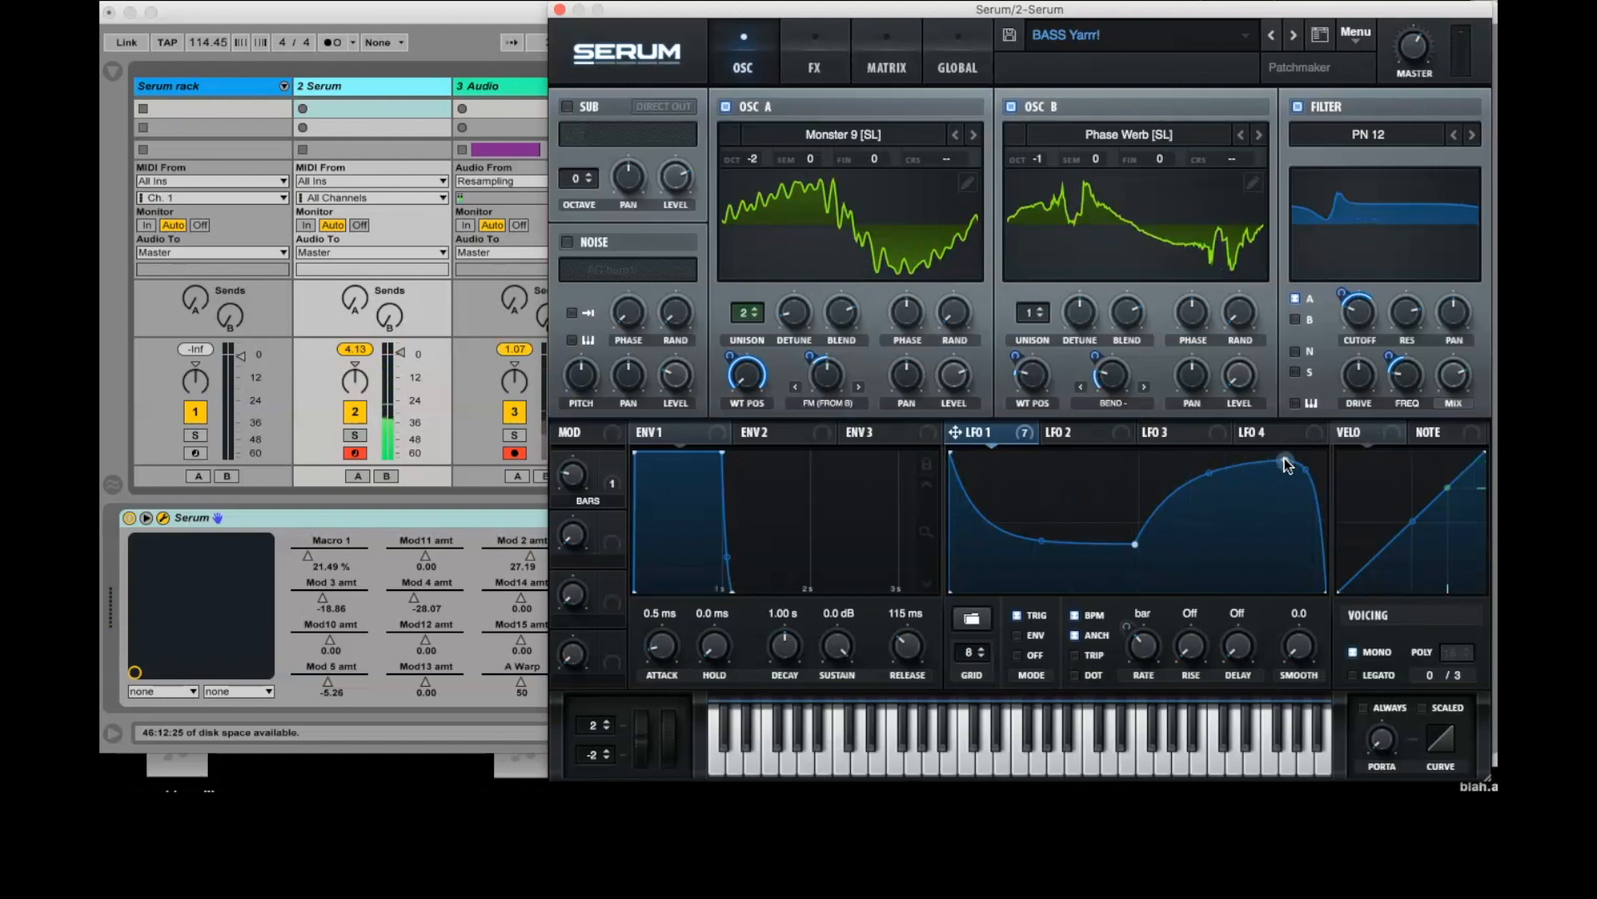
Step: Flatten the second half of LFO 1's curve into a level line and set the LFO mode to ENV
left_click_drag(1286, 464, 1344, 544)
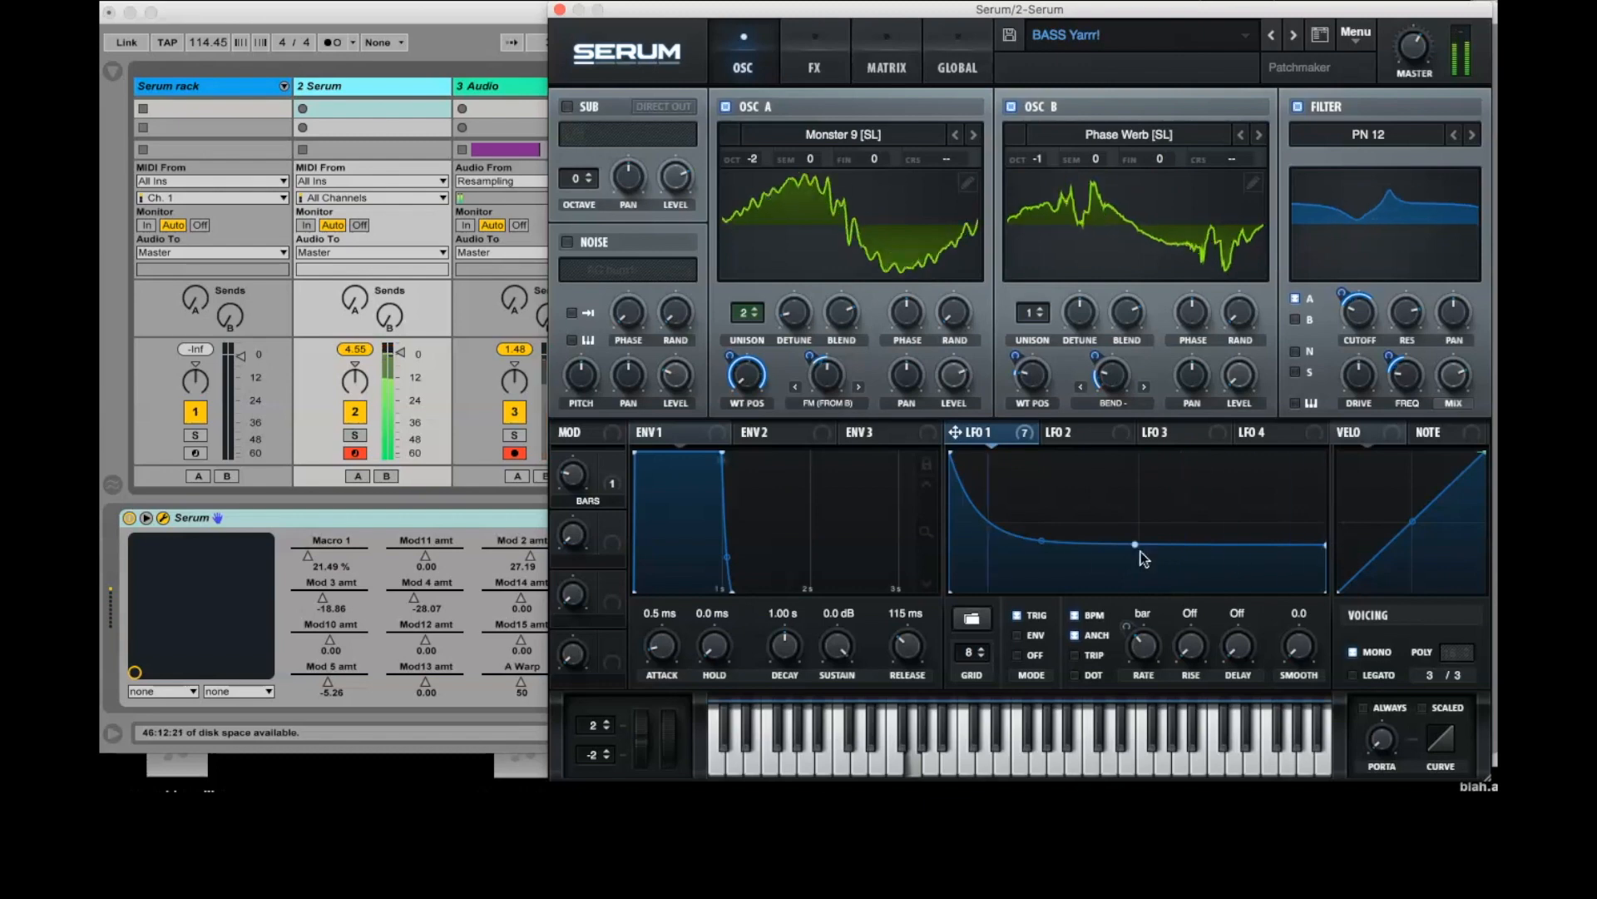
left_click(1017, 635)
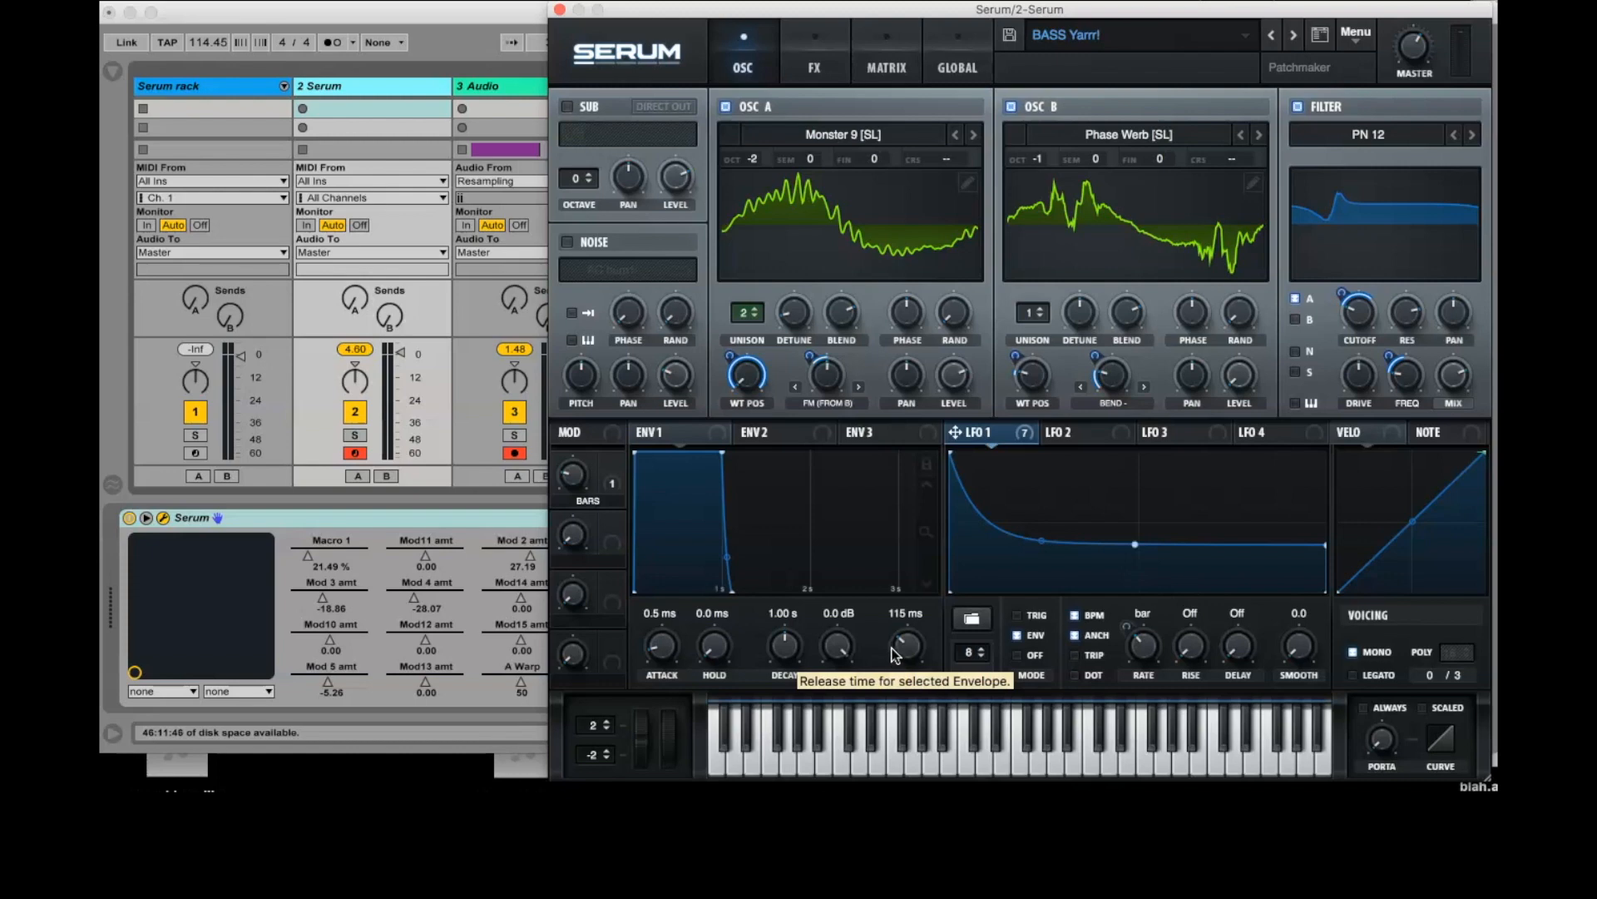
Step: Check LFO 1's modulation destinations and assign Env 2 to OSC A's WT Pos, matching LFO 1's amount of 100
left_click(677, 434)
left_click(791, 435)
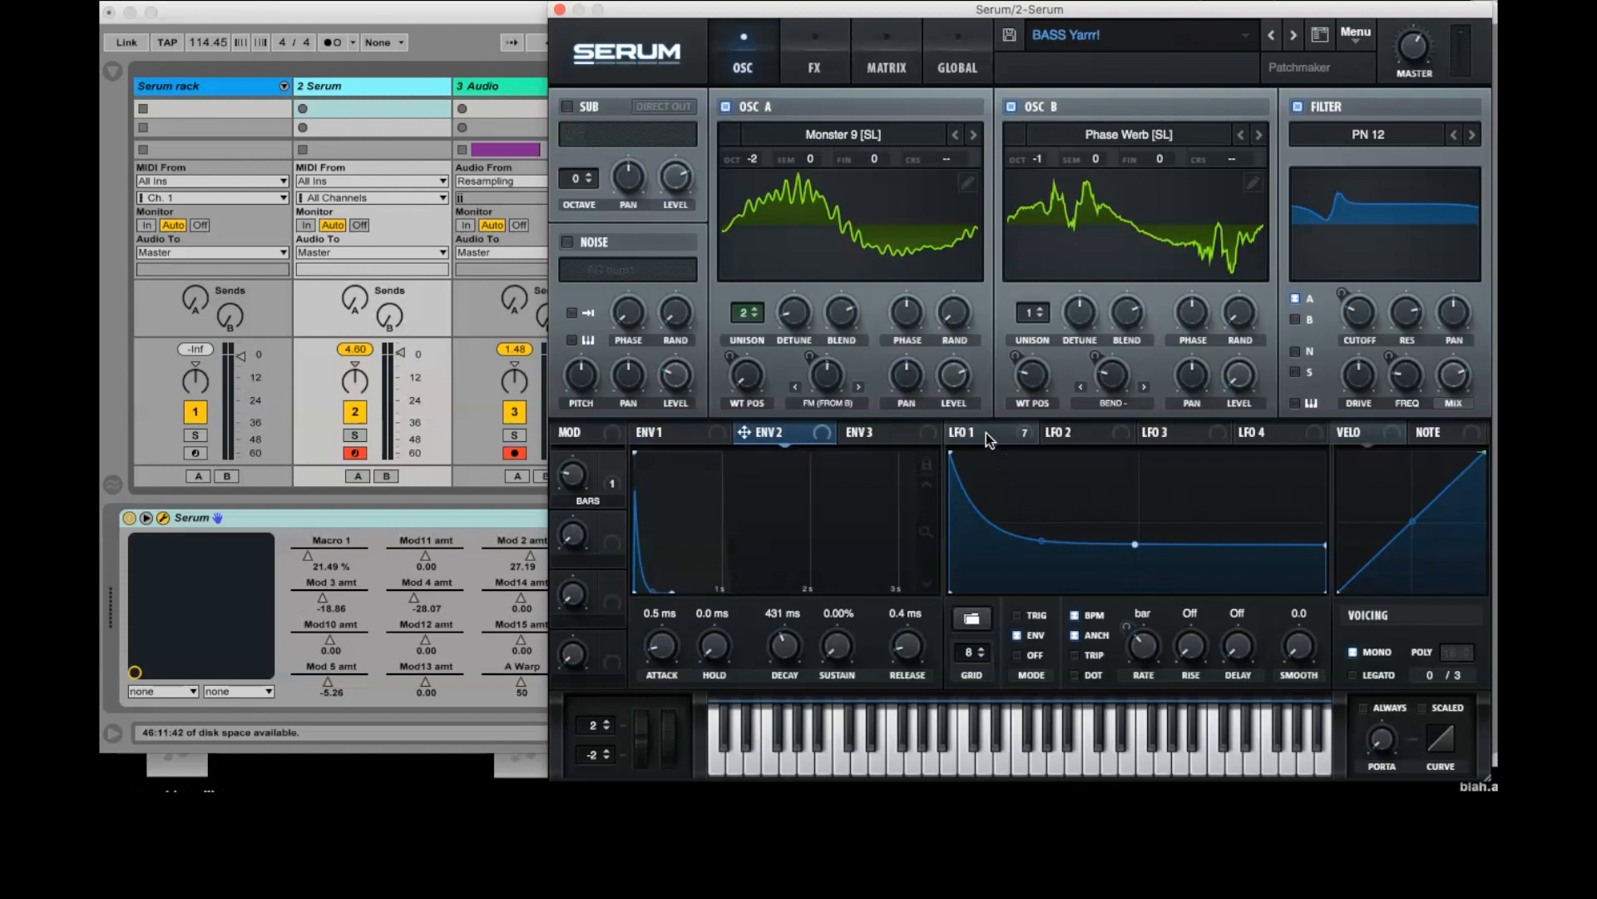
mouse_move(986, 432)
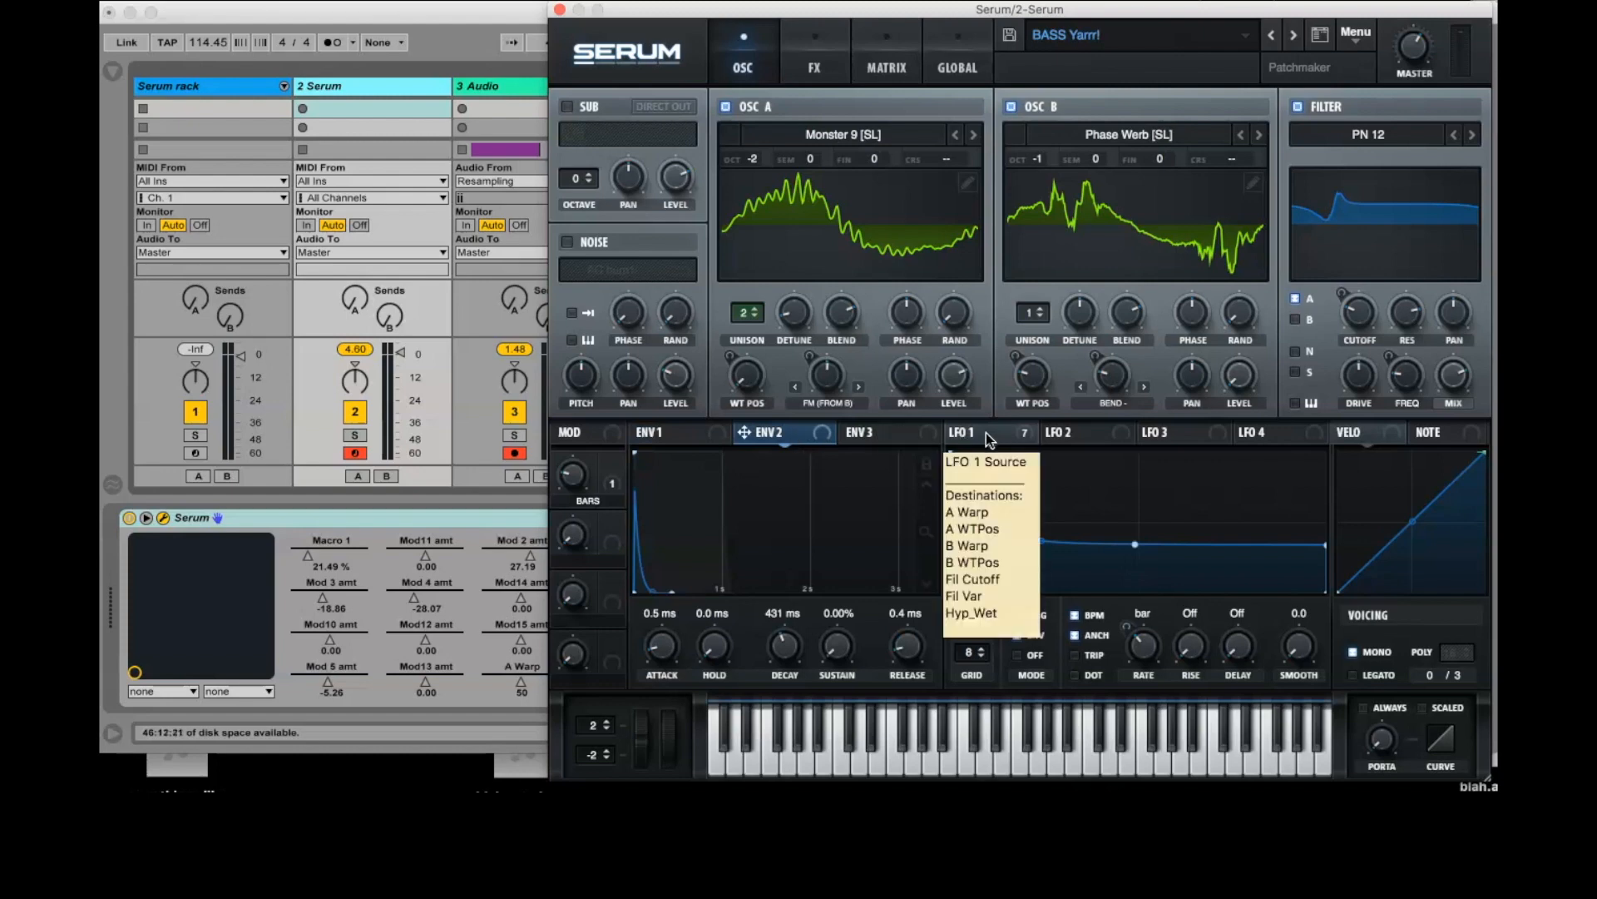
left_click(986, 433)
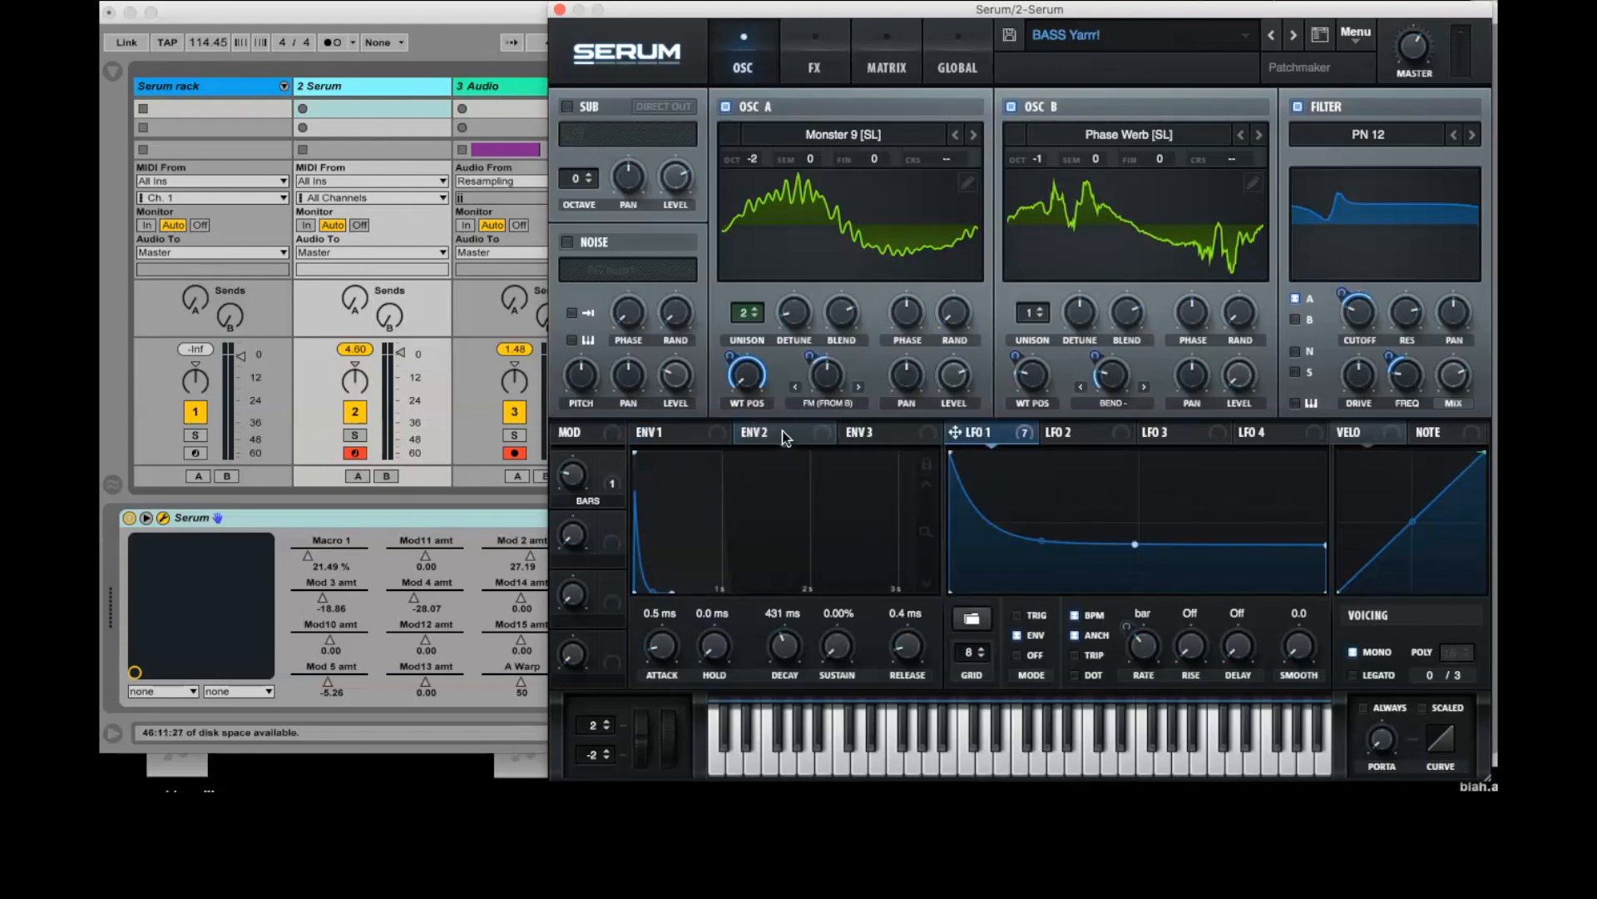
left_click_drag(782, 431, 753, 391)
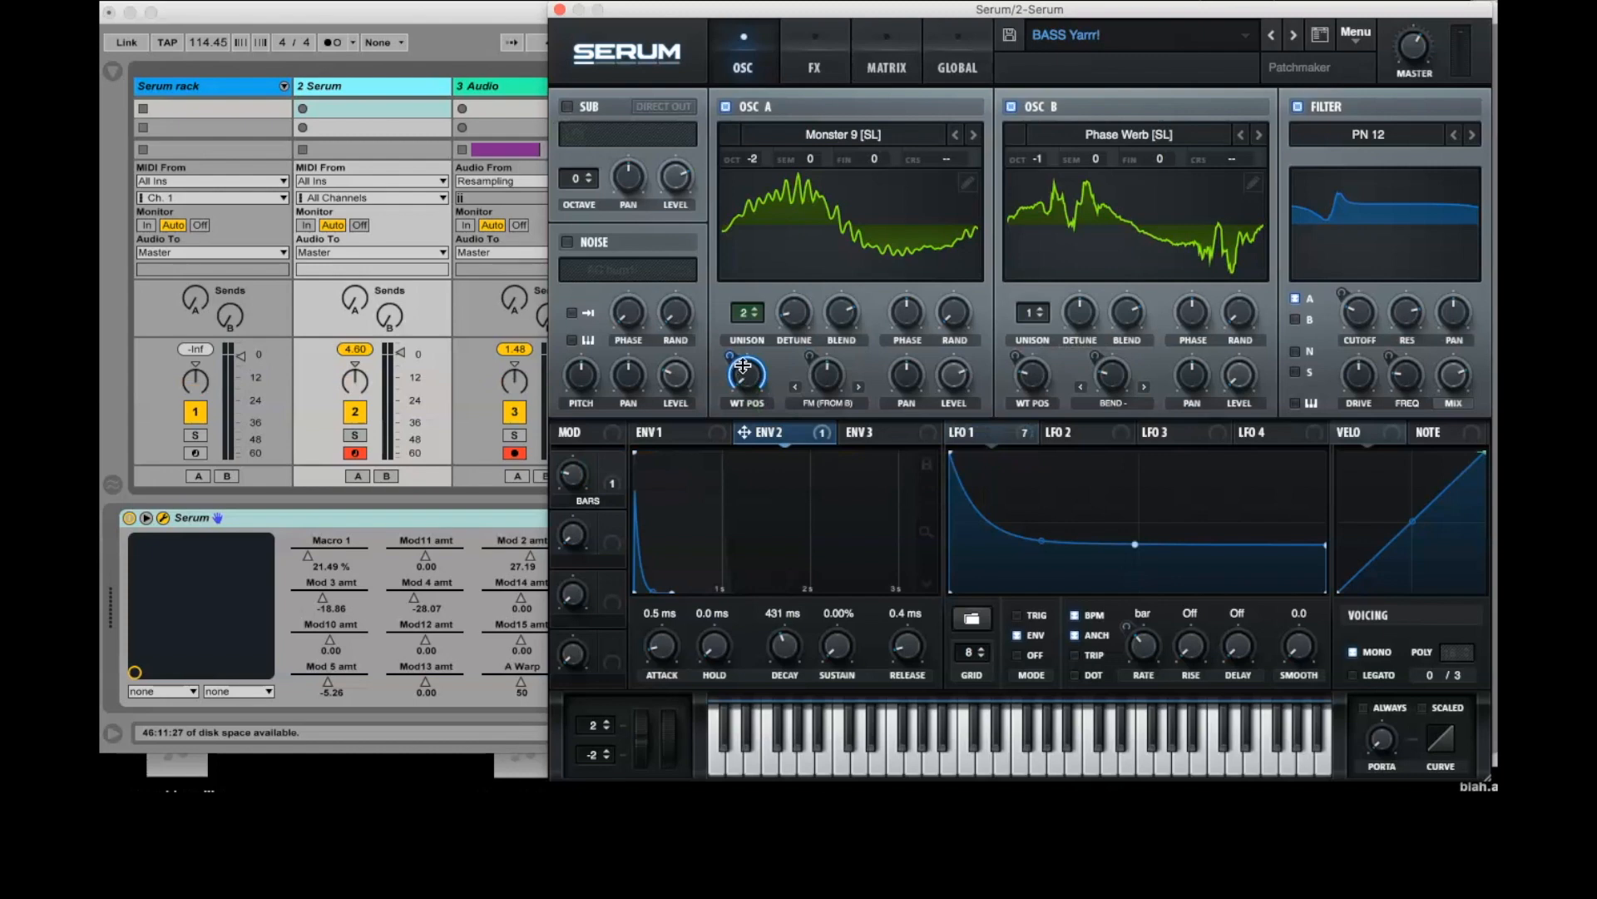
left_click_drag(1005, 437, 726, 353)
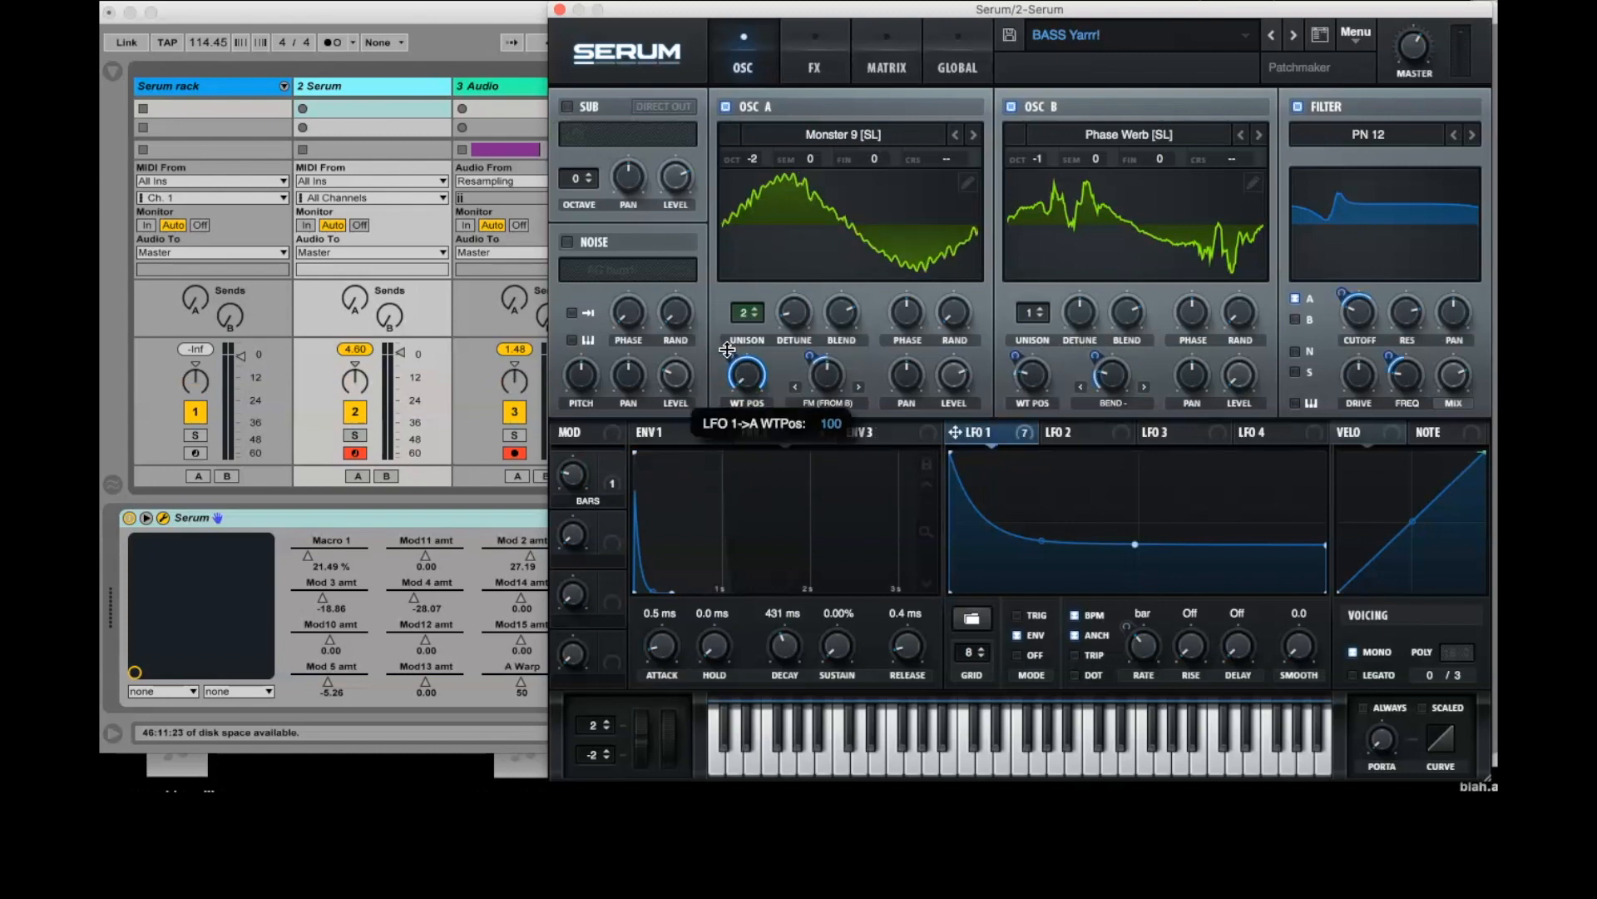
left_click_drag(806, 441, 728, 349)
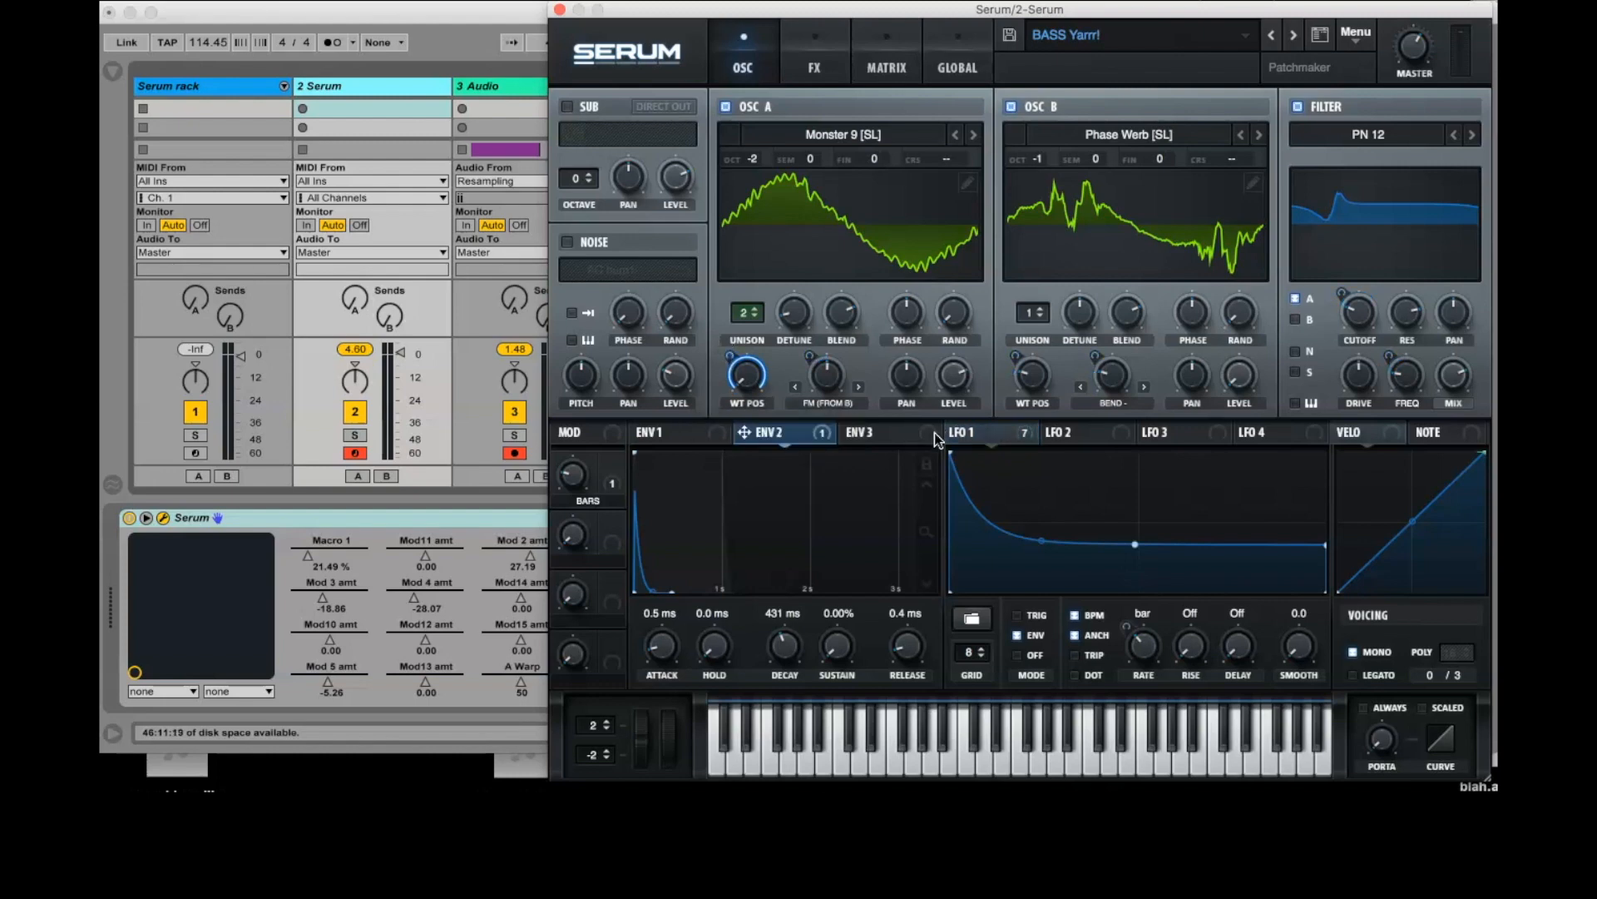
Step: Assign Env 2 to OSC A's warp at about -19 and to OSC B's WT Pos at about -5, matching LFO 1
left_click(999, 429)
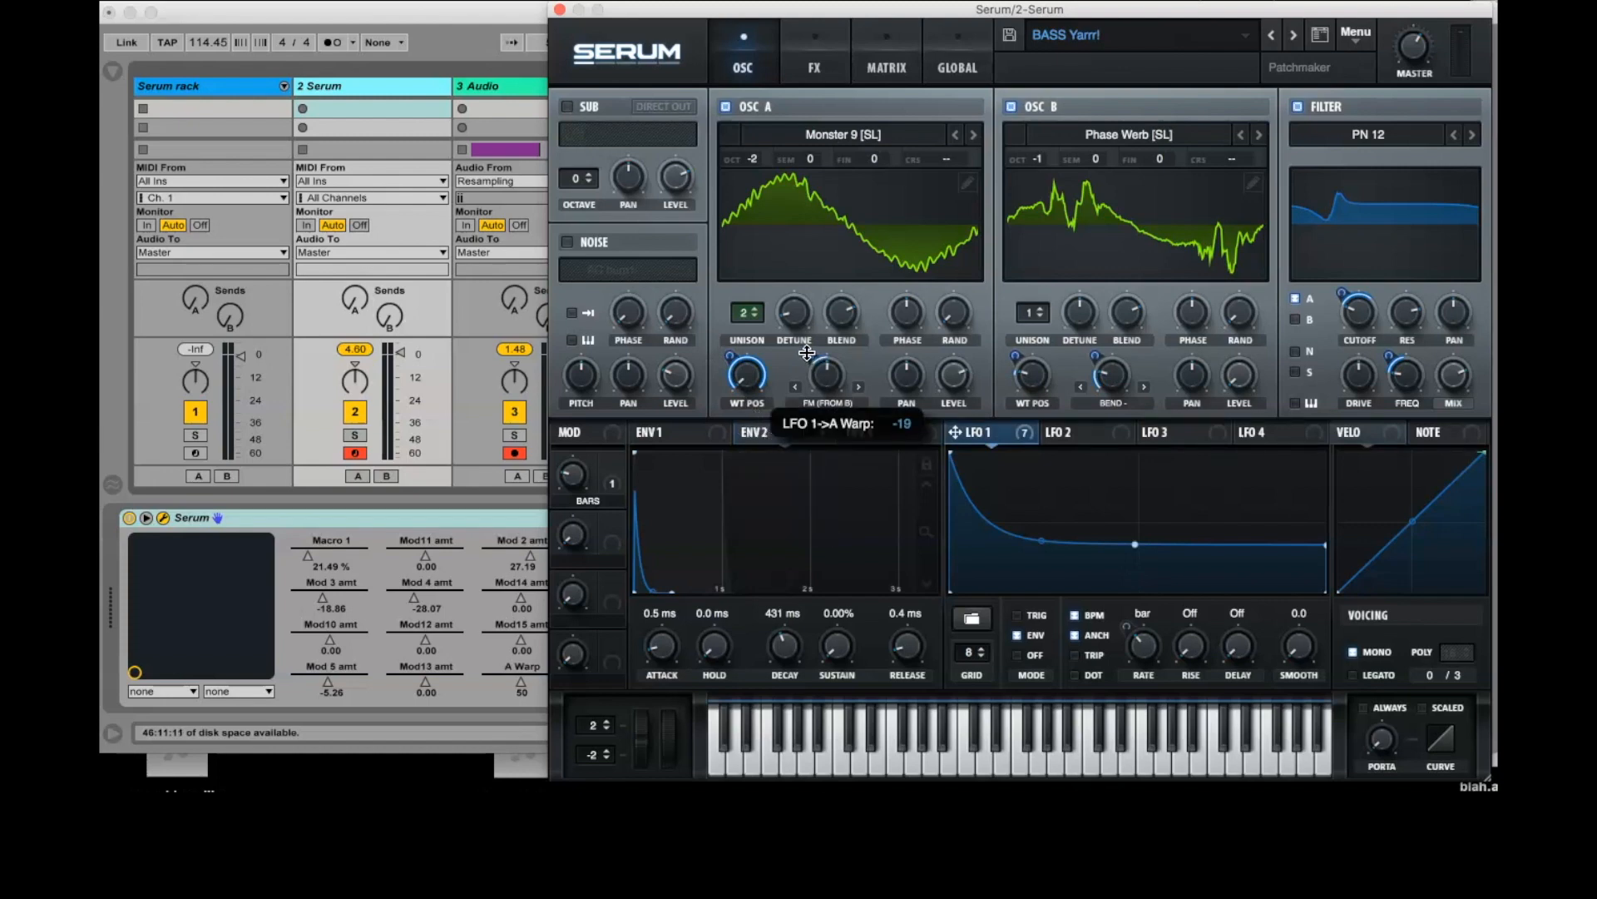
left_click_drag(791, 436, 1030, 376)
left_click_drag(1012, 356, 1003, 446)
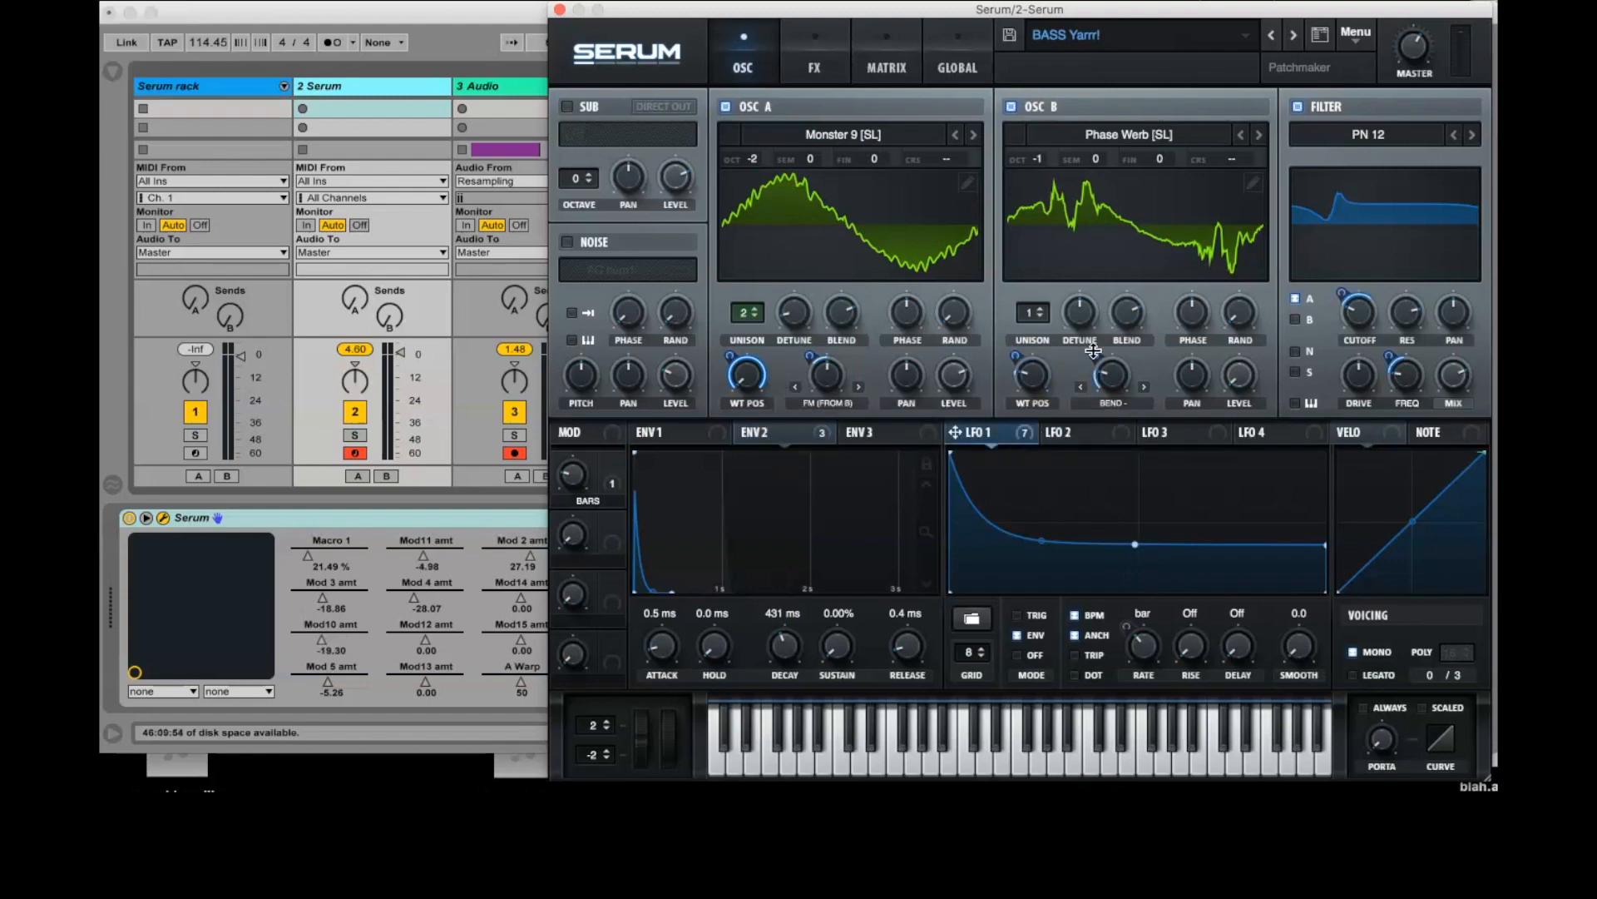
Step: Assign Env 2 to OSC B's warp at about -28 and to the filter cutoff at about 41
left_click_drag(1094, 351, 1081, 468)
left_click_drag(732, 429, 1335, 291)
left_click(982, 431)
left_click_drag(1337, 338, 1388, 344)
Step: Assign Env 2 to the filter's FREQ control and set the modulation amount to about 27, using LFO 1's amount as reference
left_click_drag(746, 432, 1404, 374)
left_click_drag(1389, 356, 1386, 376)
left_click(969, 432)
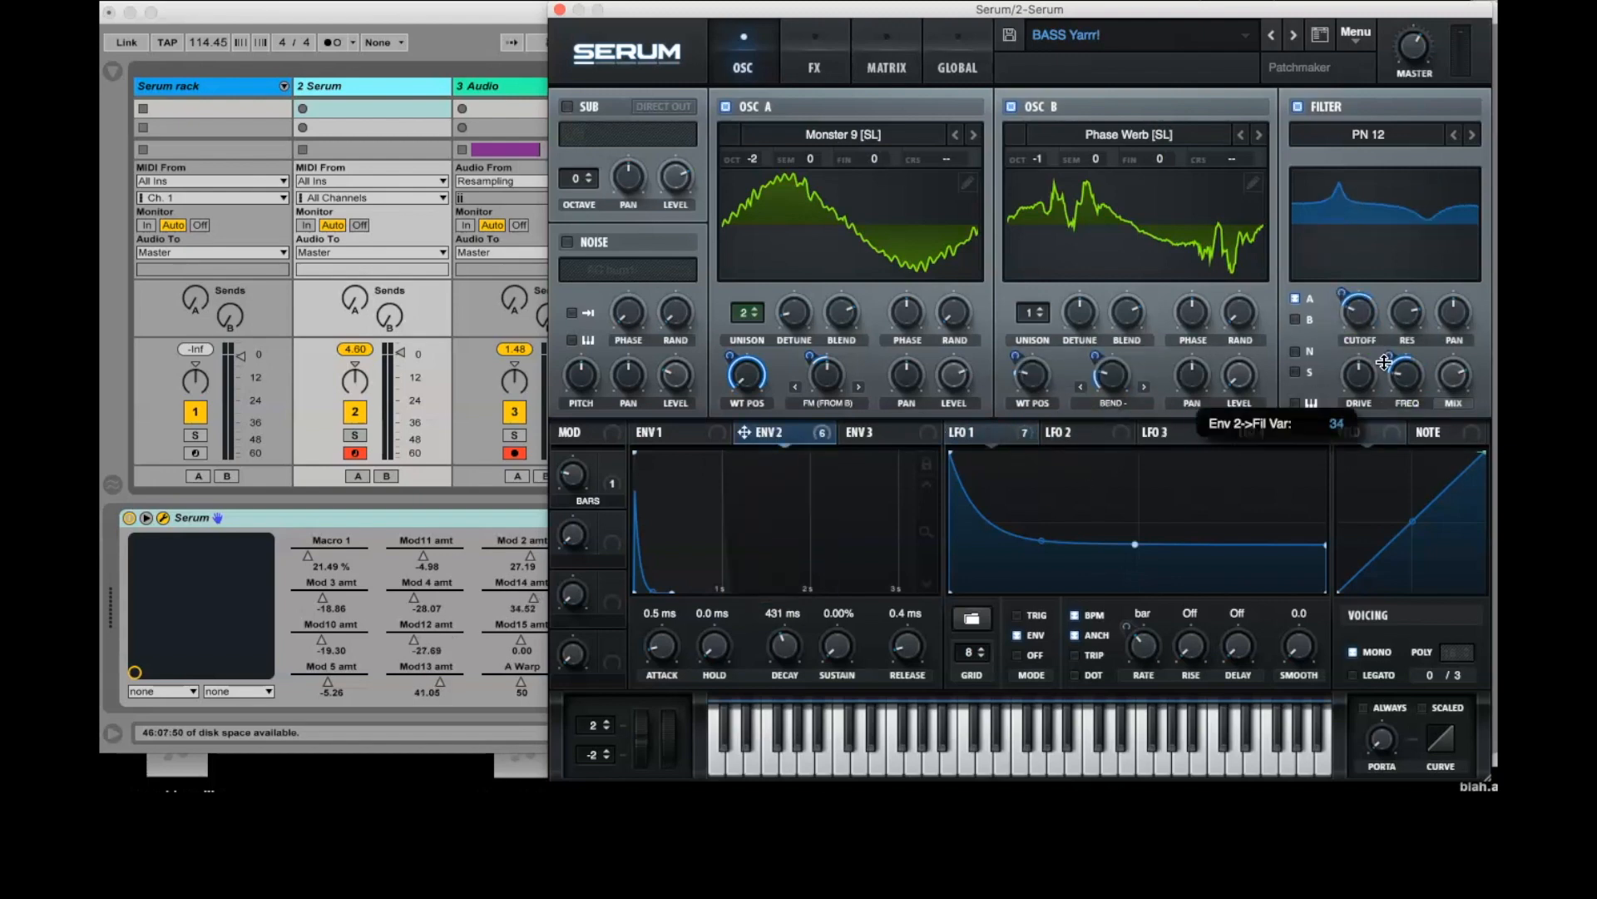
left_click(770, 434)
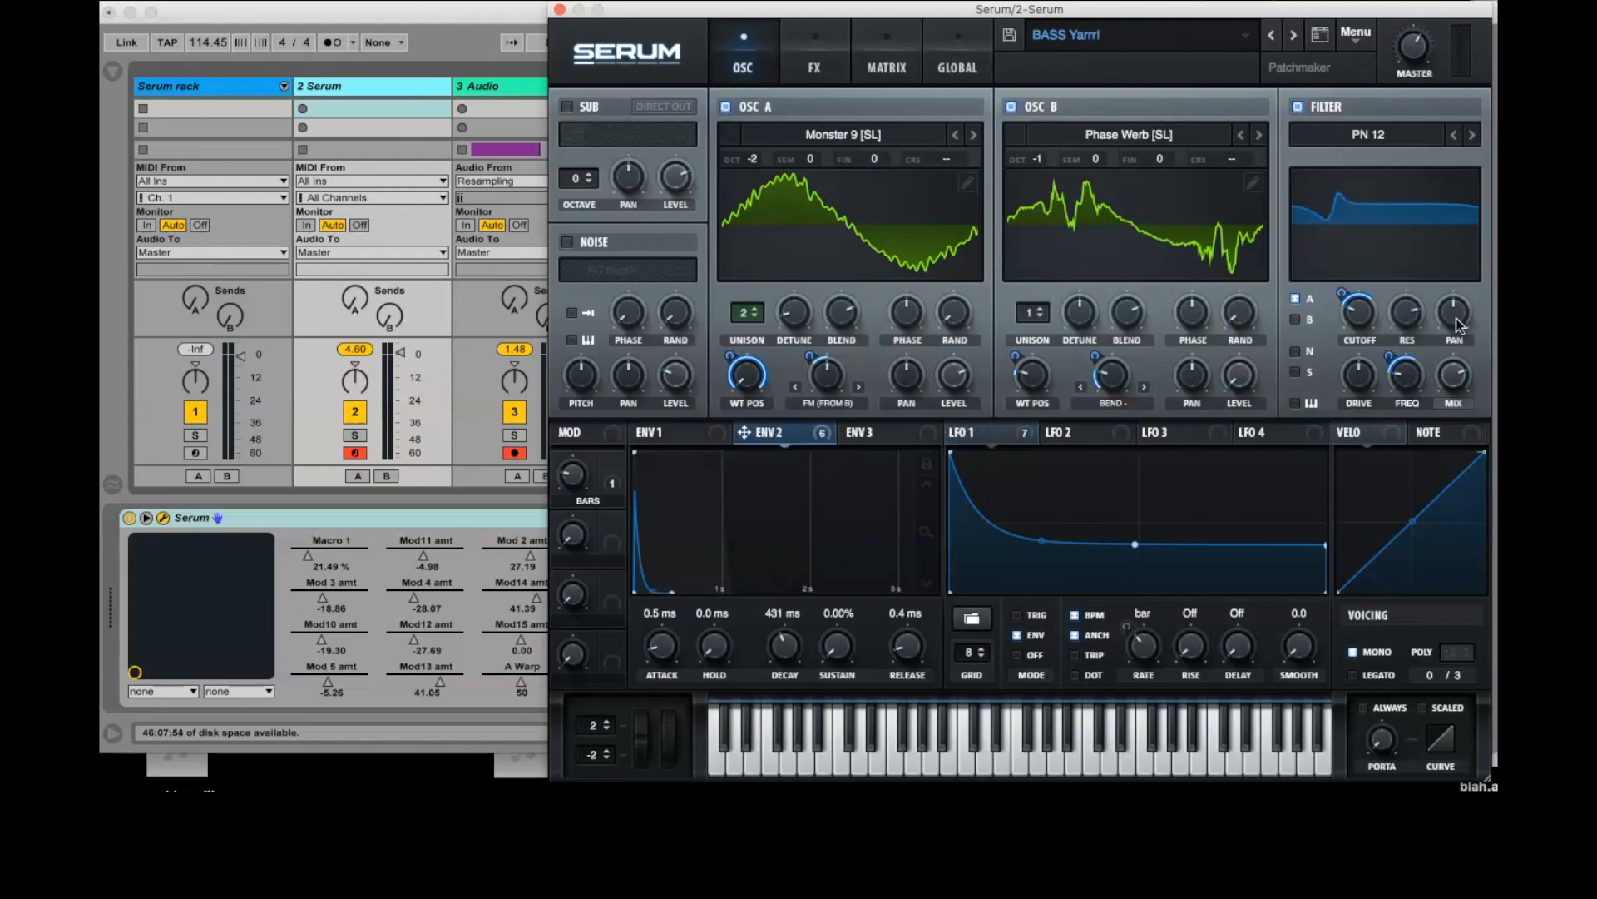
left_click_drag(1387, 356, 1384, 369)
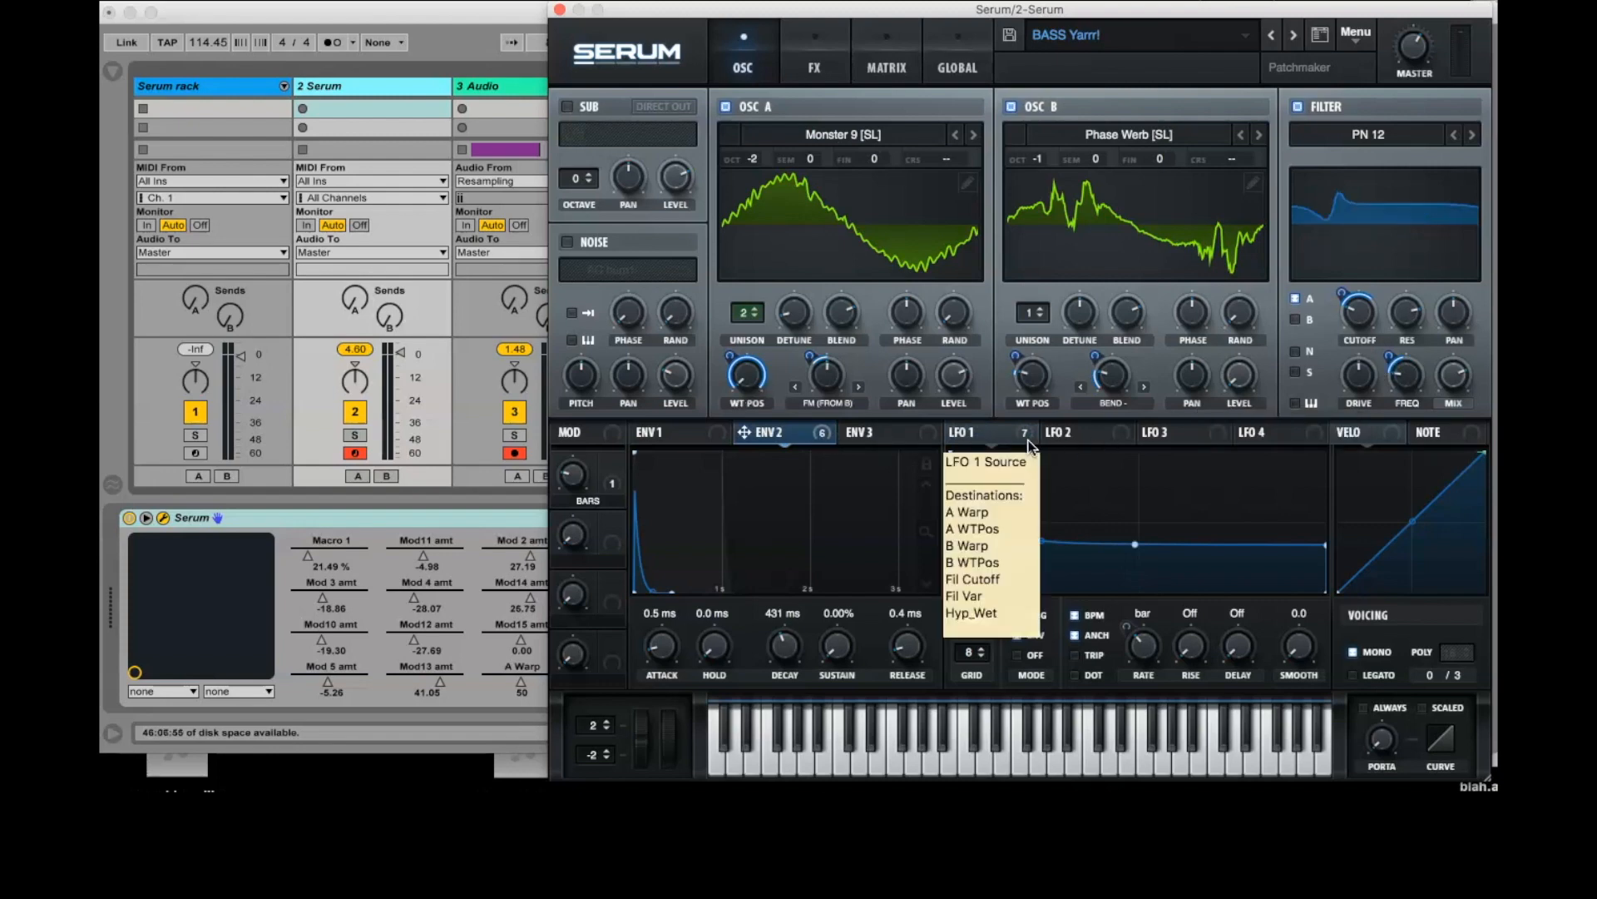
Step: Assign Env 2 to the Hyper effect's mix at about 7, using LFO 1's amount as reference
left_click(818, 68)
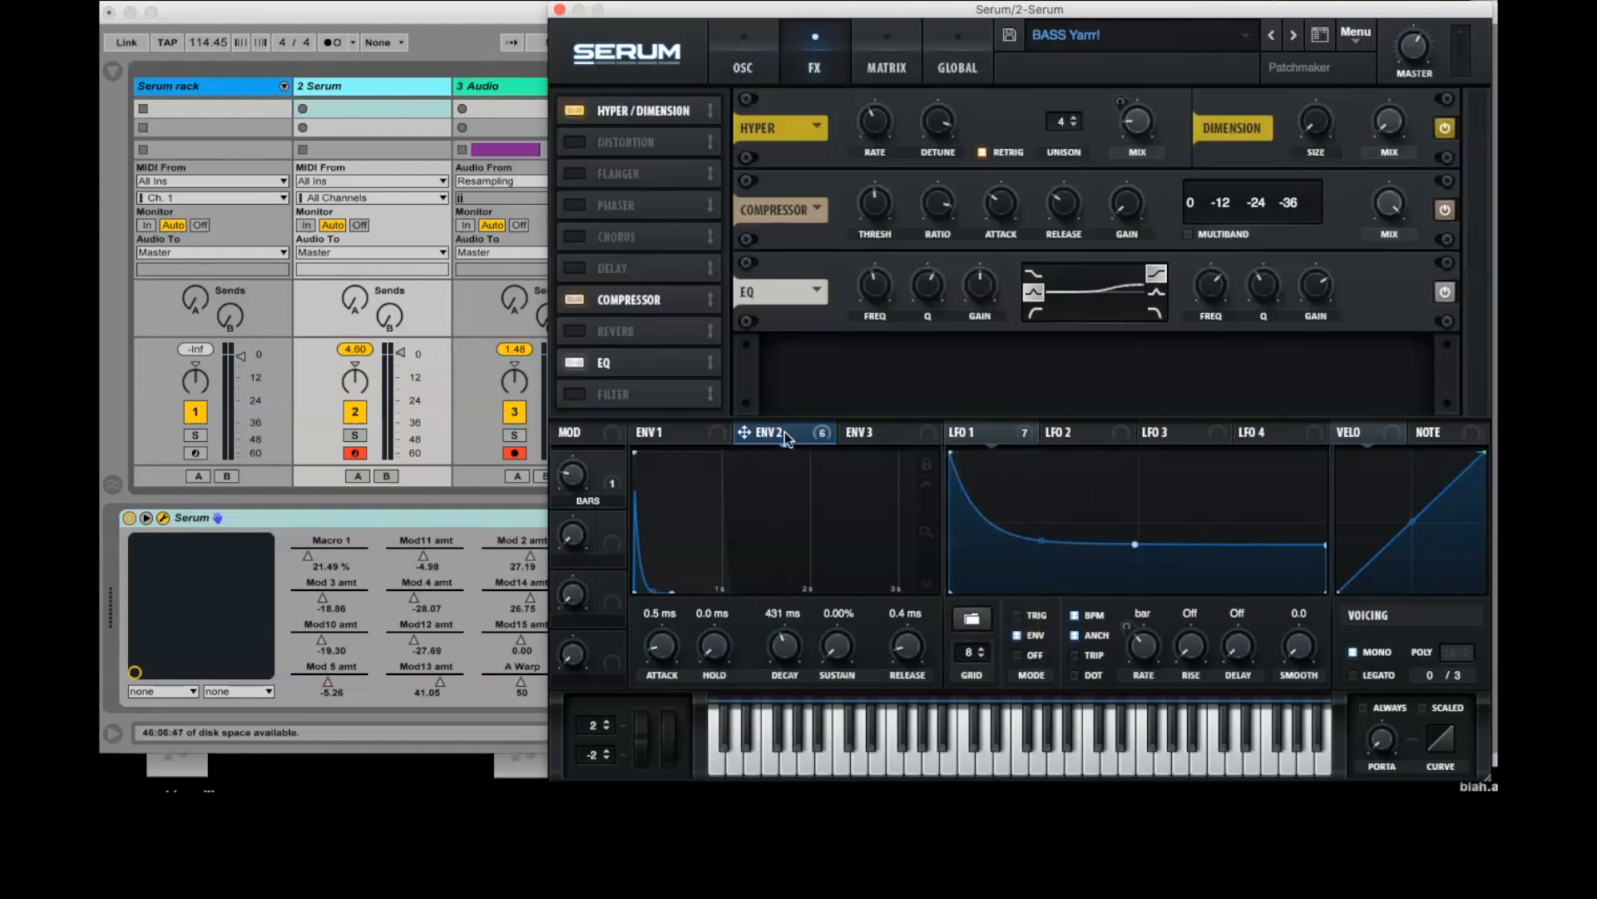
left_click_drag(973, 434, 1129, 124)
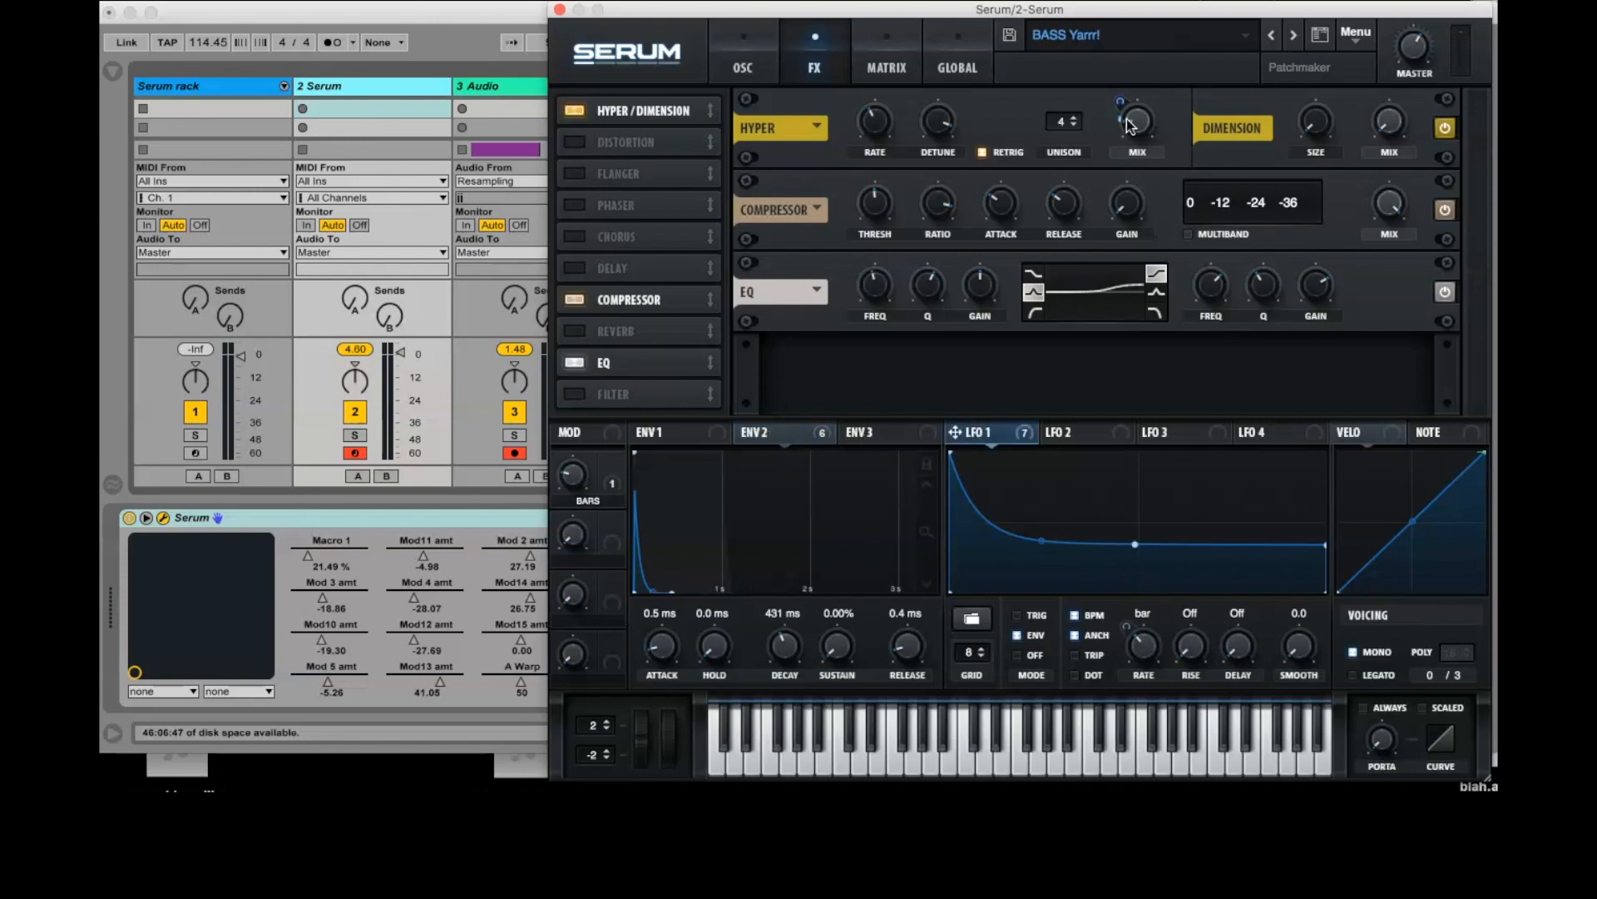
left_click_drag(820, 429, 1102, 178)
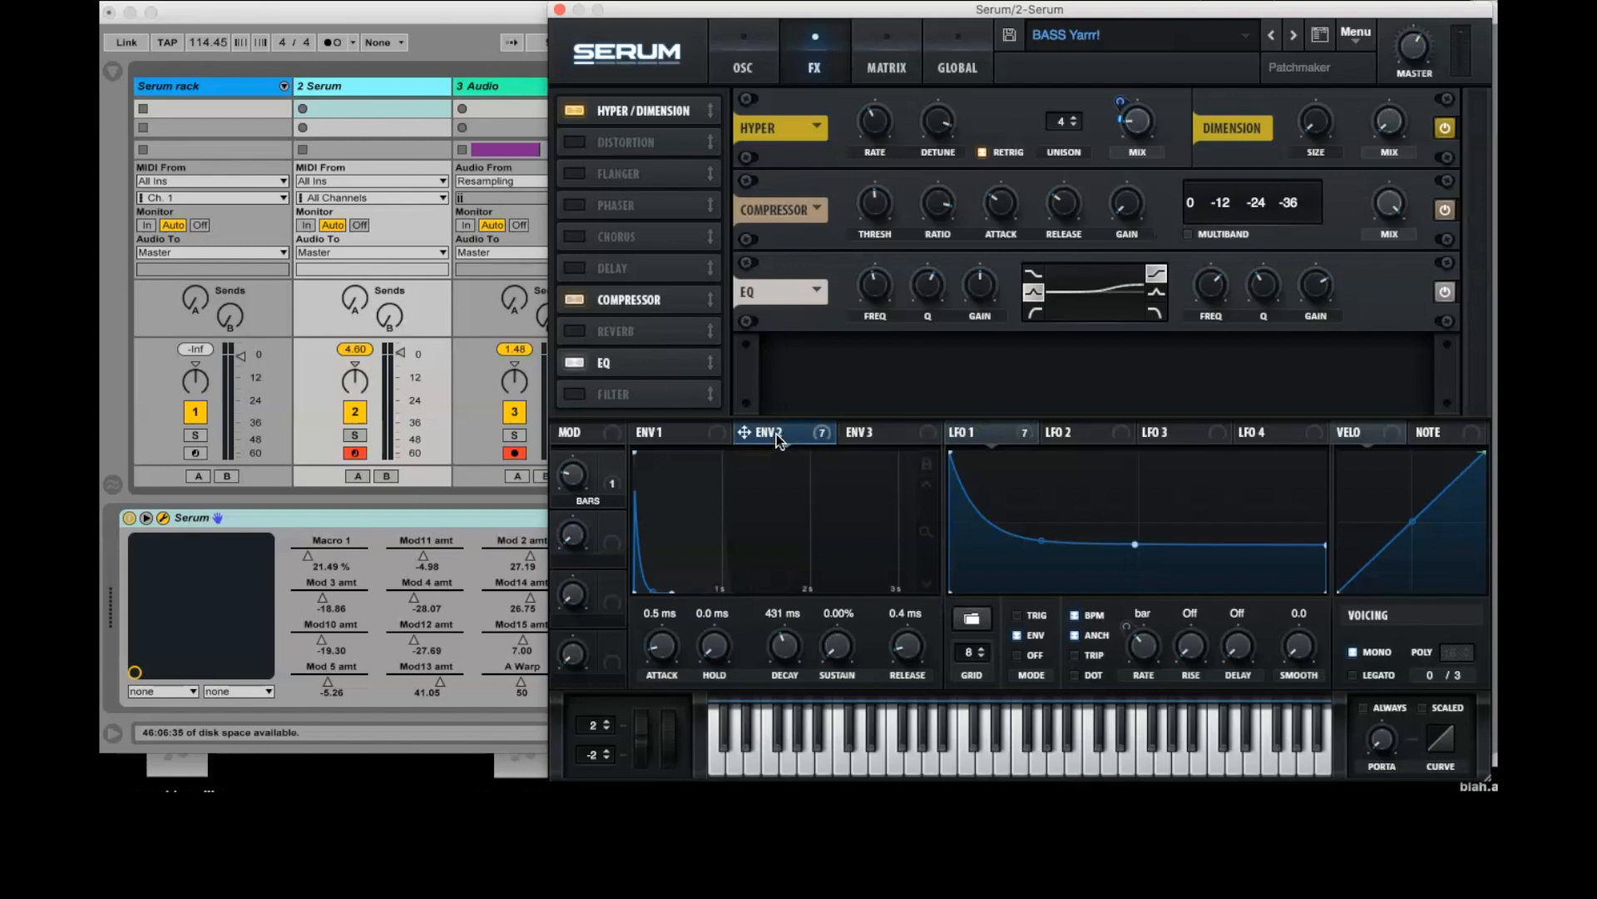
Step: Bypass all of LFO 1's modulation destinations and bring up Env 2 among the oscillator controls
left_click(737, 73)
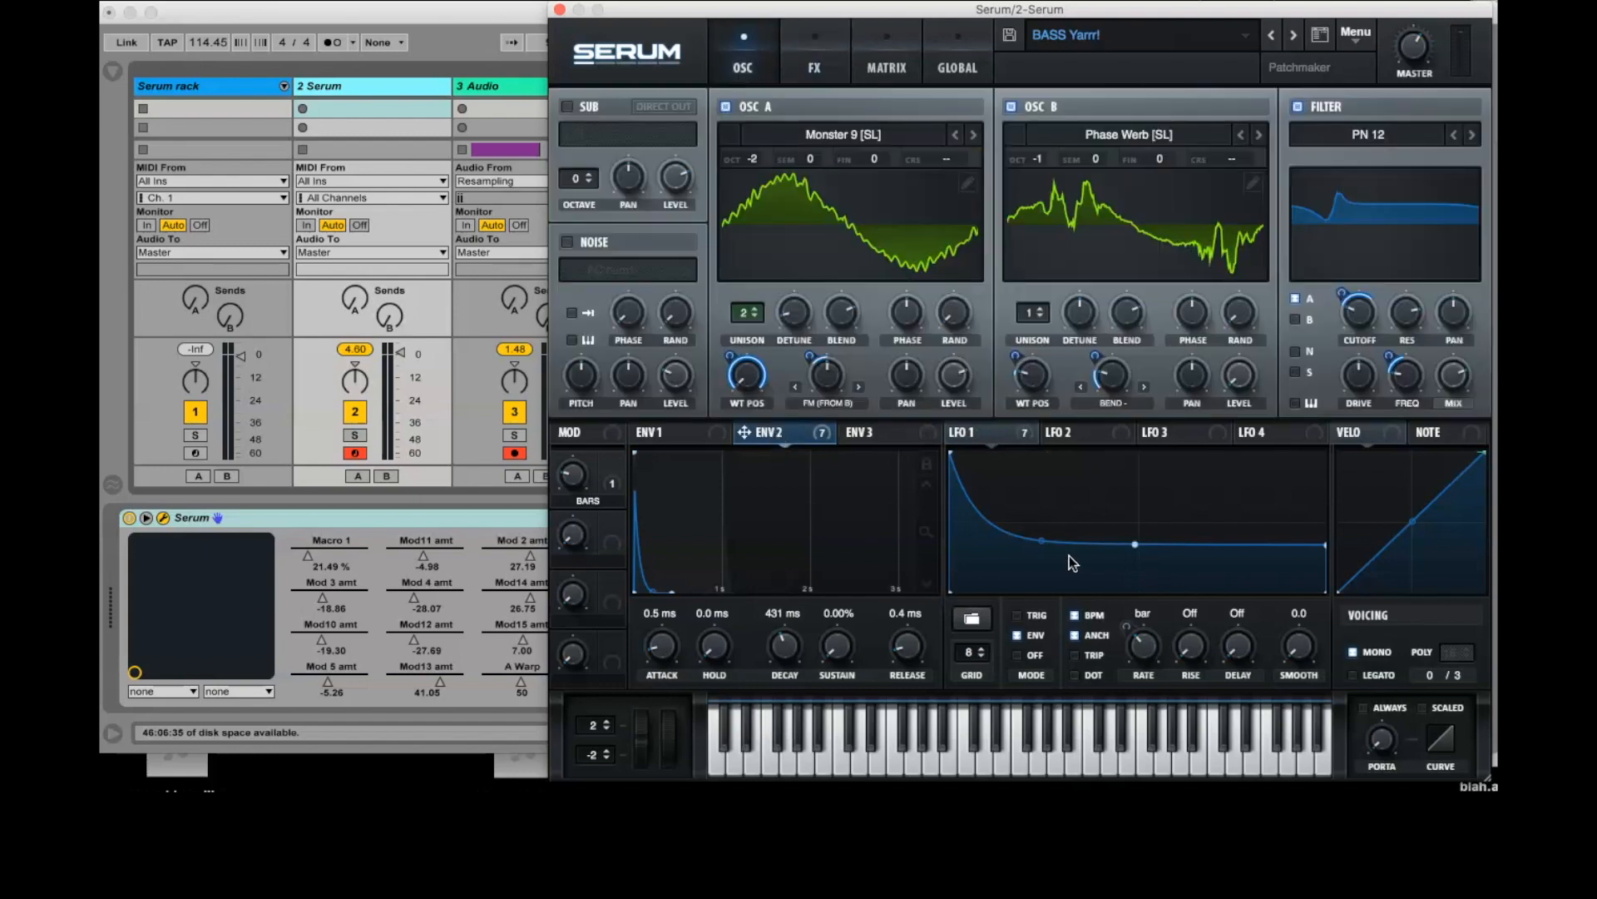
right_click(986, 431)
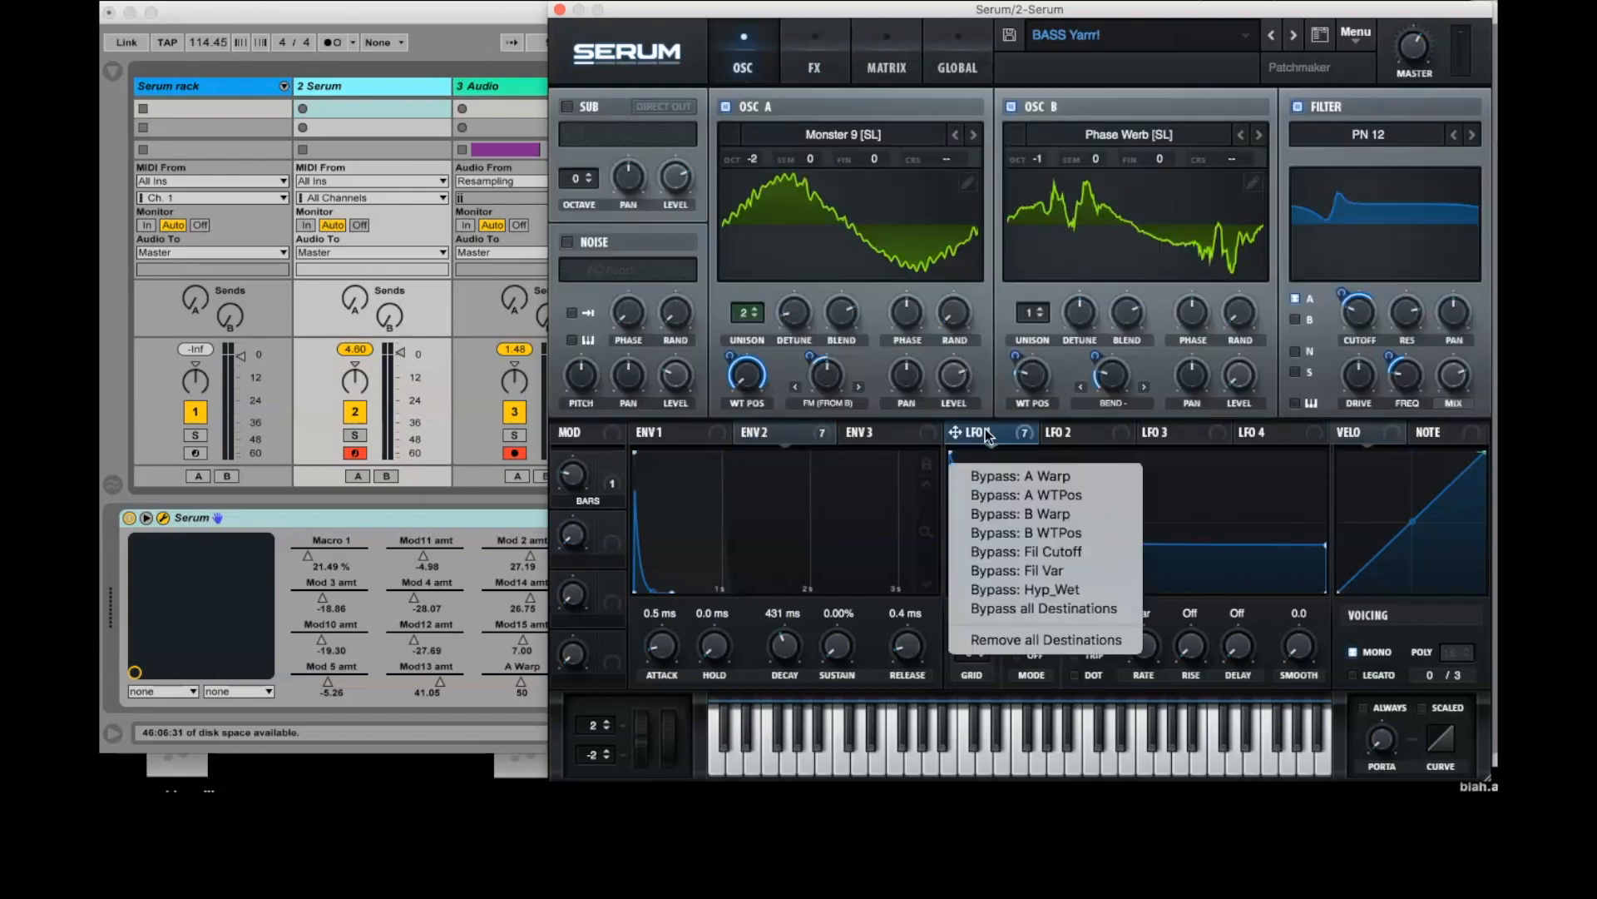
left_click(1056, 610)
left_click(763, 432)
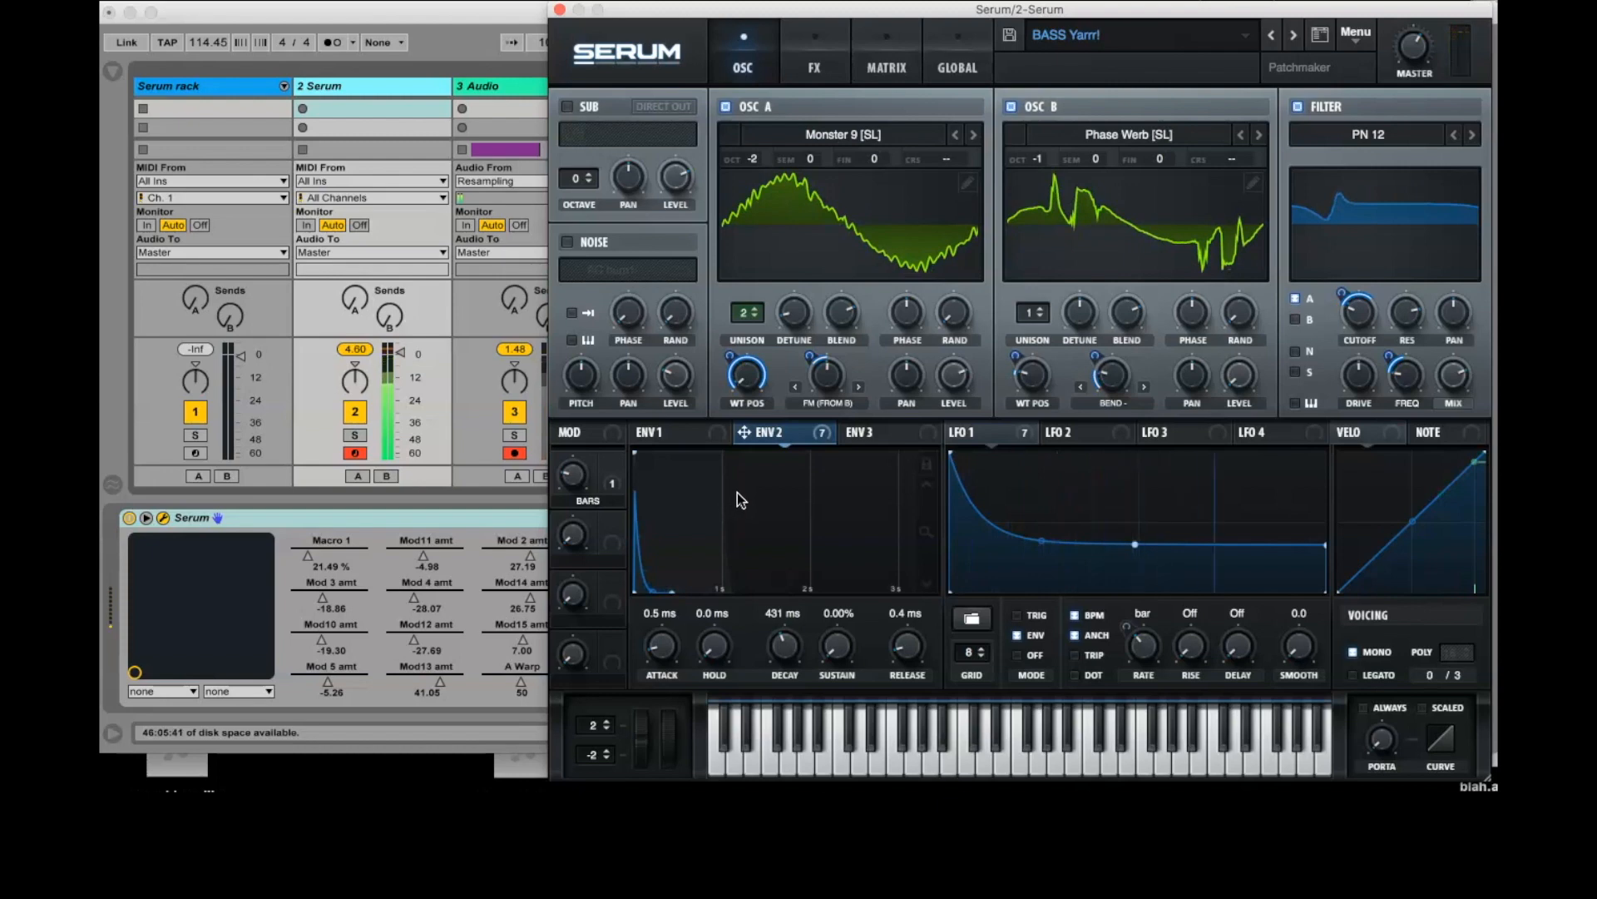
Step: Shape Env 2 like LFO 1's curve with a 5.19 s decay, 23.20% sustain and a concave decay slope
mouse_move(766, 439)
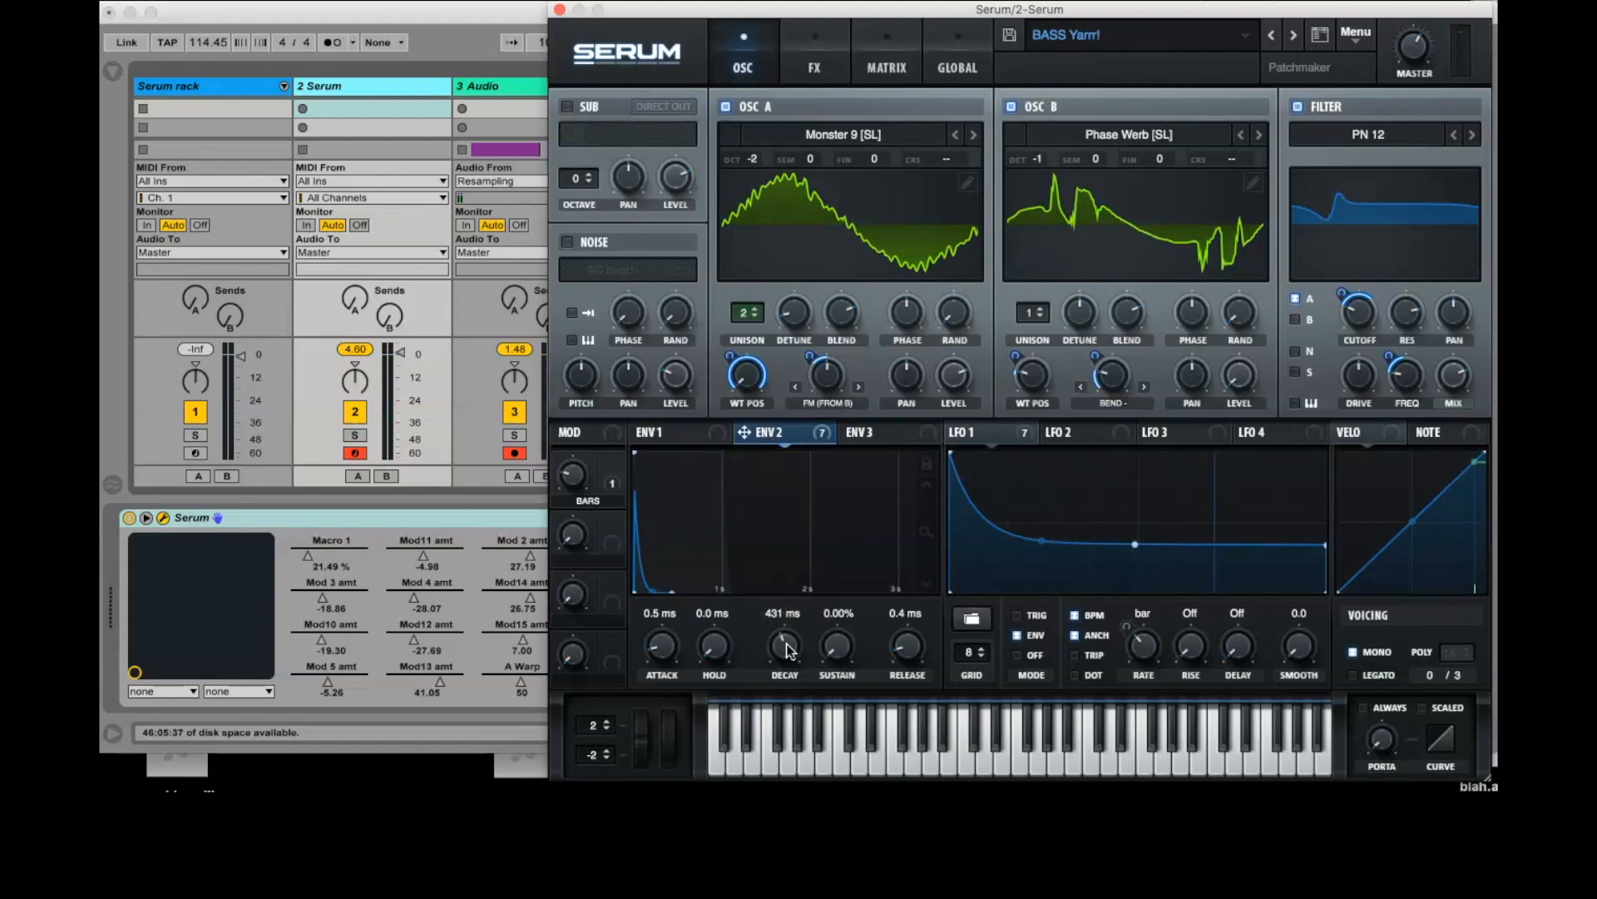
left_click_drag(787, 648, 788, 580)
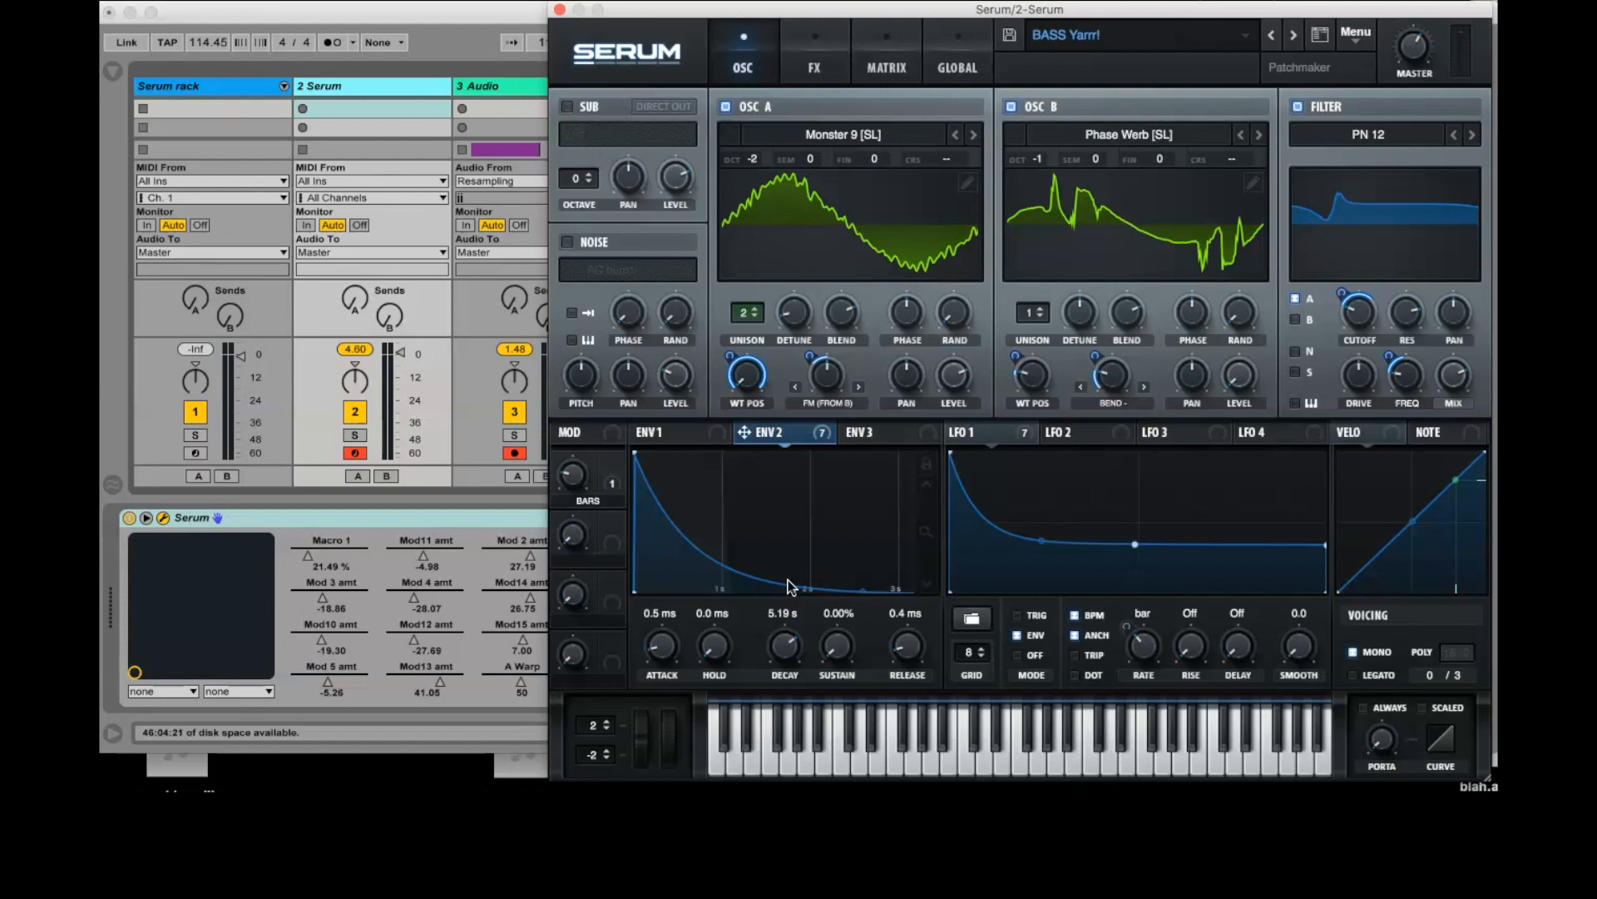
left_click_drag(862, 588, 907, 541)
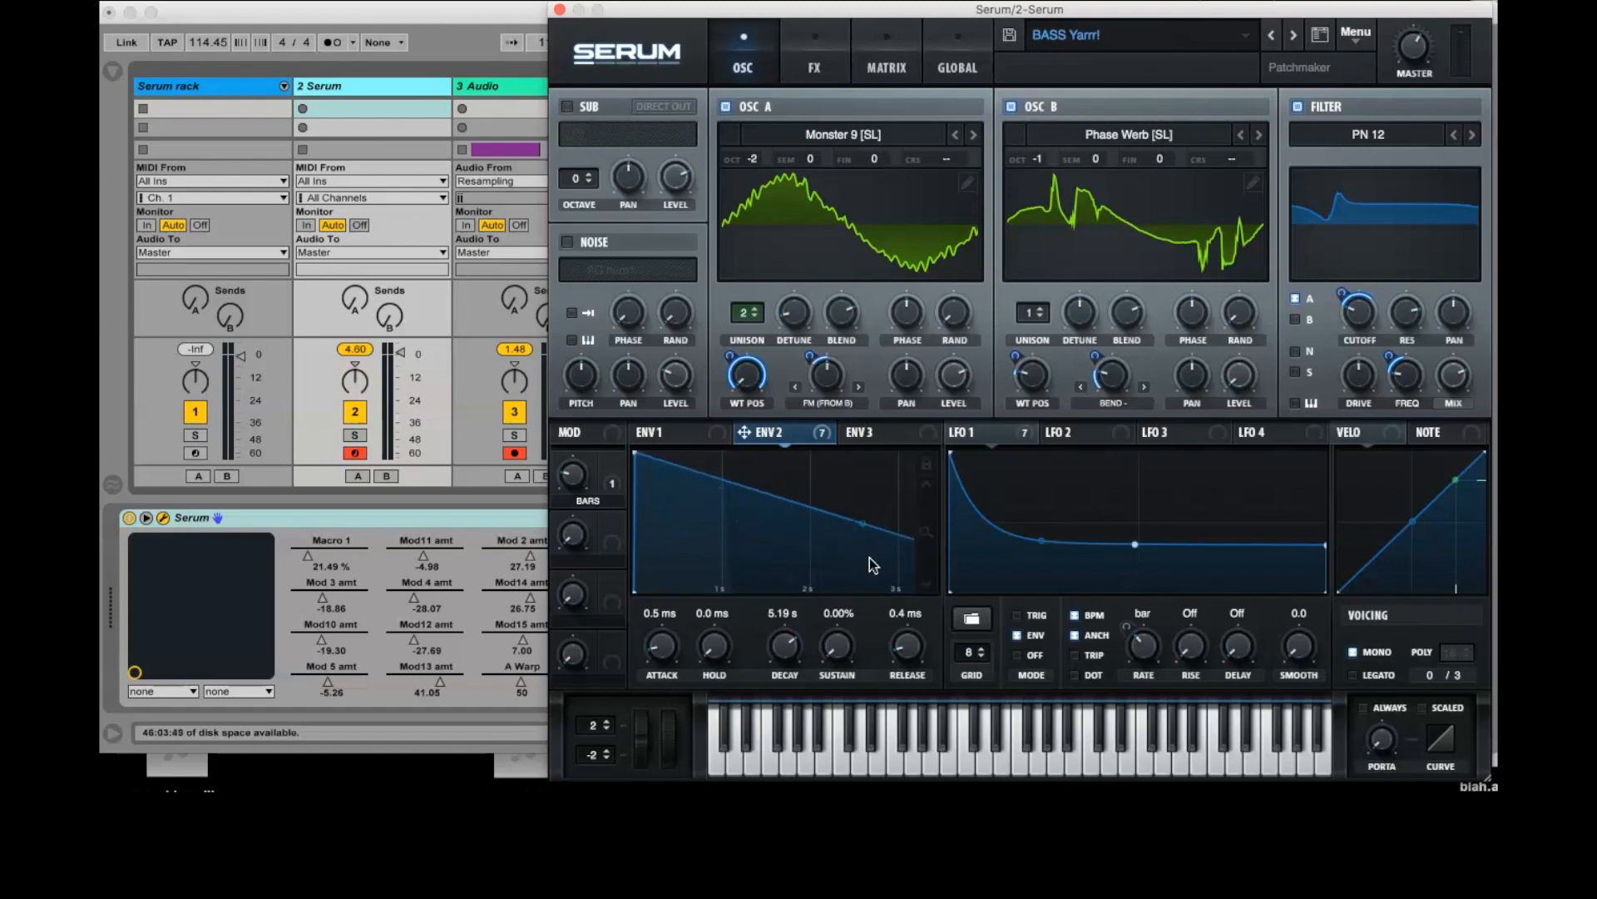
left_click_drag(836, 641, 834, 572)
left_click_drag(861, 504, 874, 544)
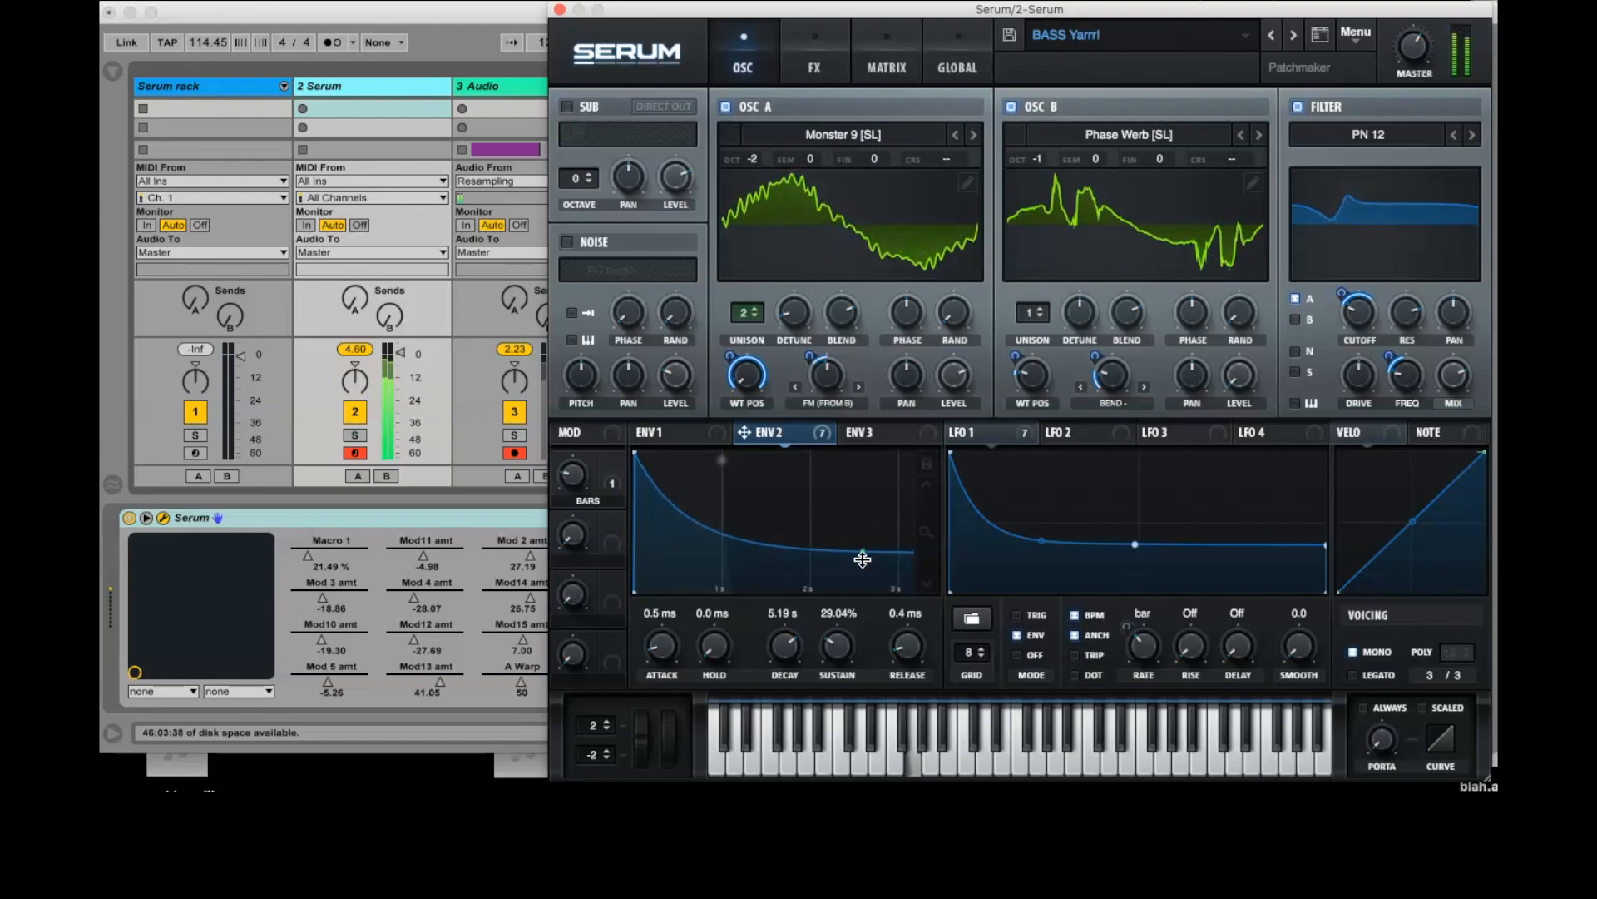
left_click_drag(836, 649, 837, 655)
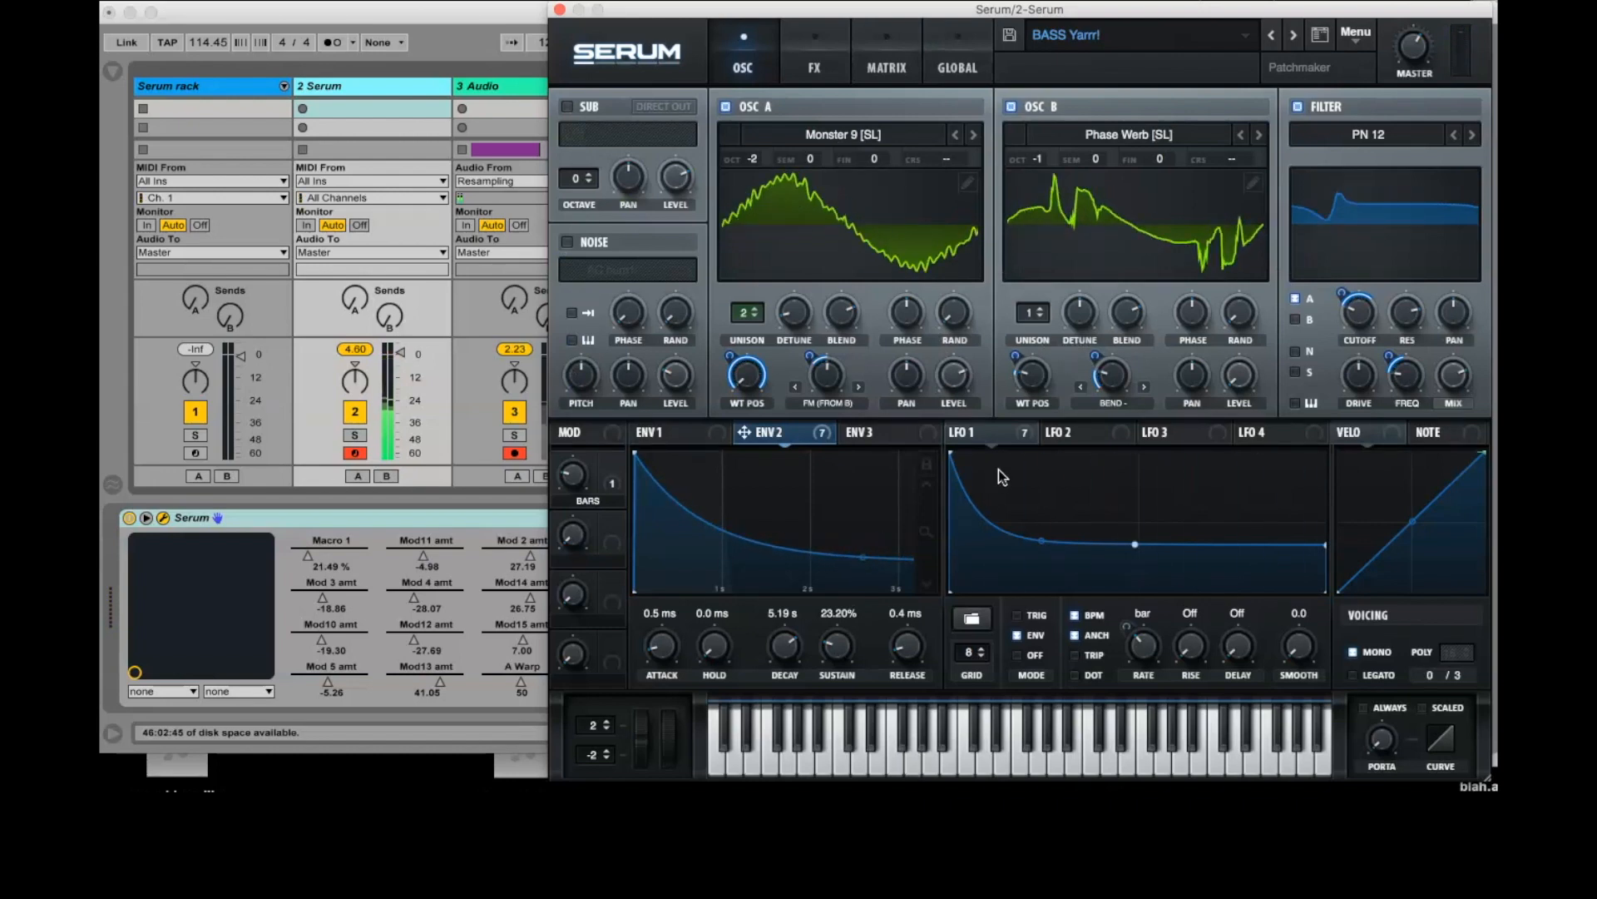
Step: Check LFO 1's bypass options and compare the LFO 1 and Env 2 routings in the modulation matrix
right_click(990, 435)
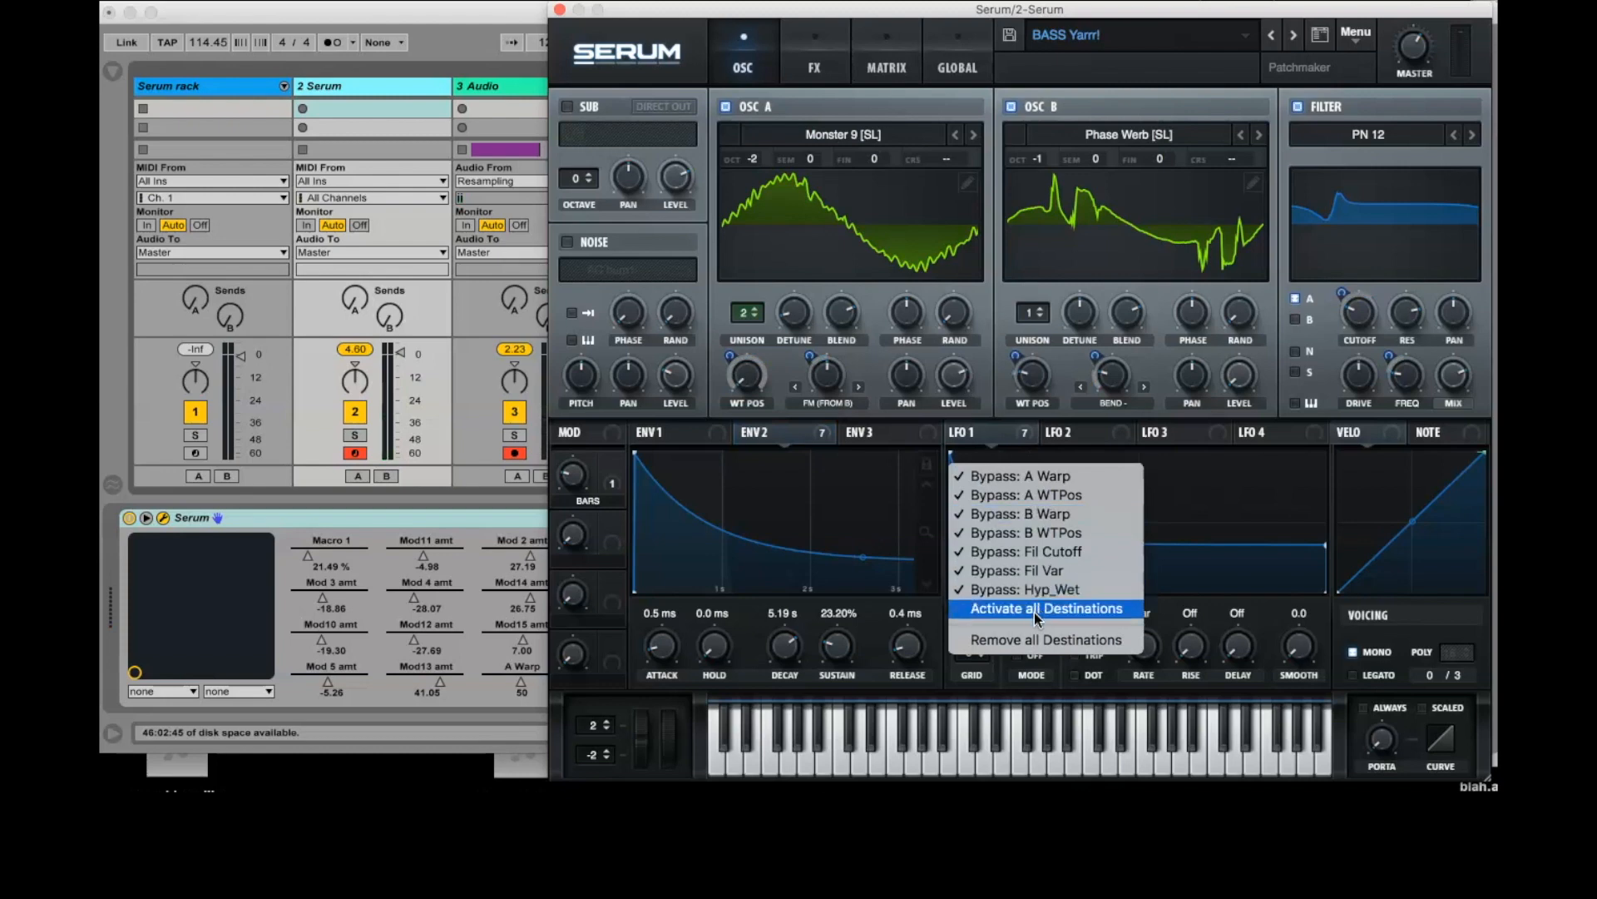
left_click(877, 55)
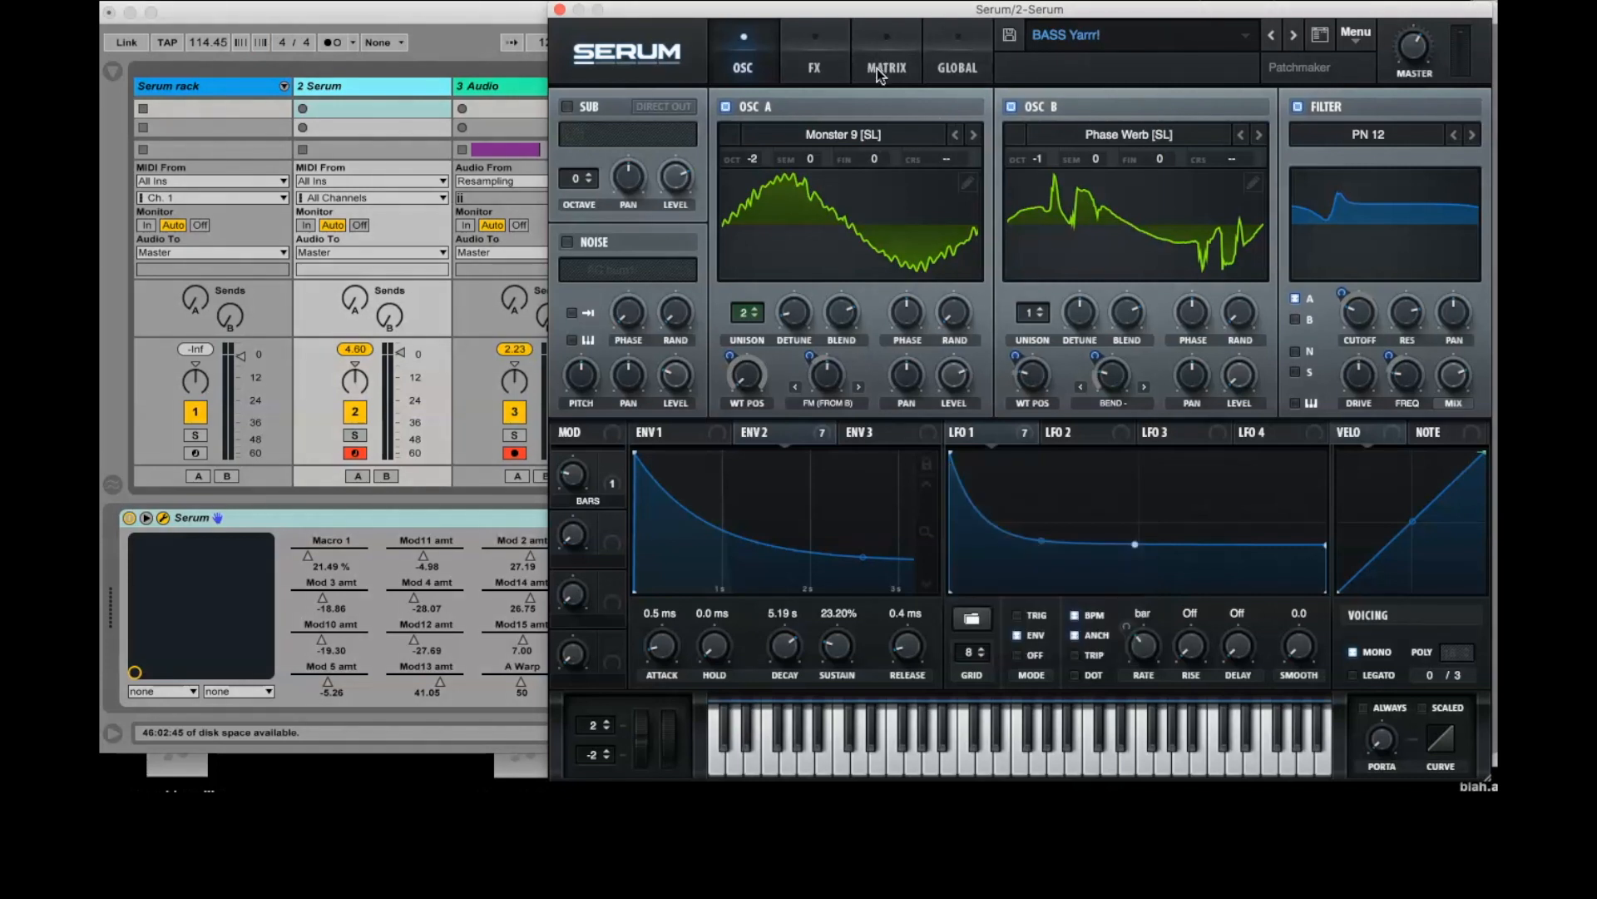
left_click(877, 68)
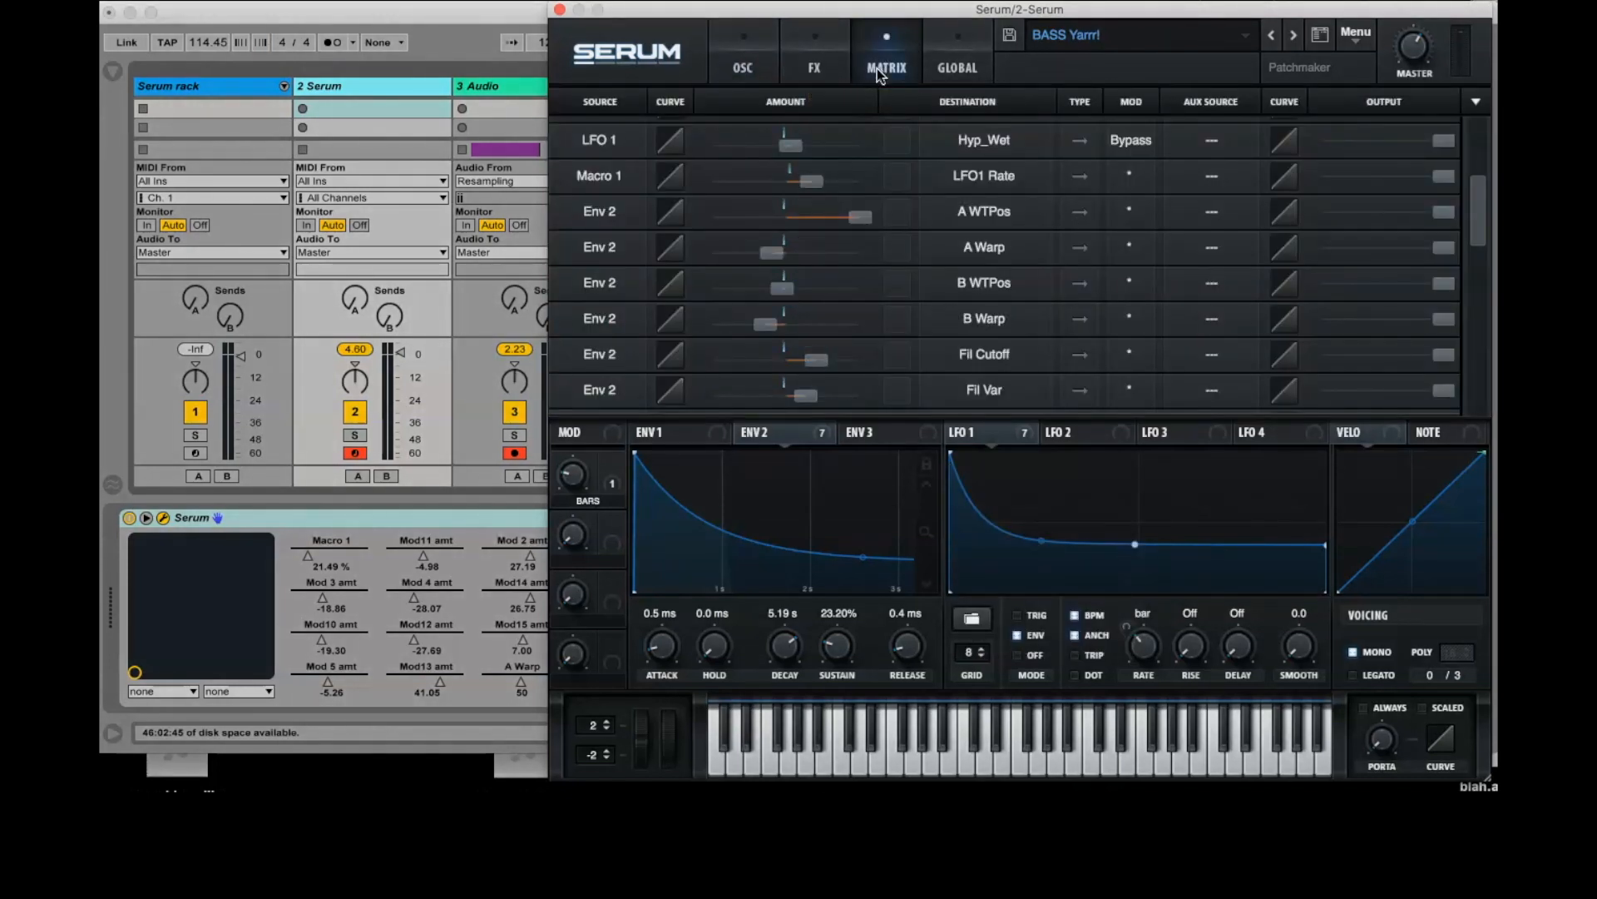
scroll(1191, 244, "up", 3)
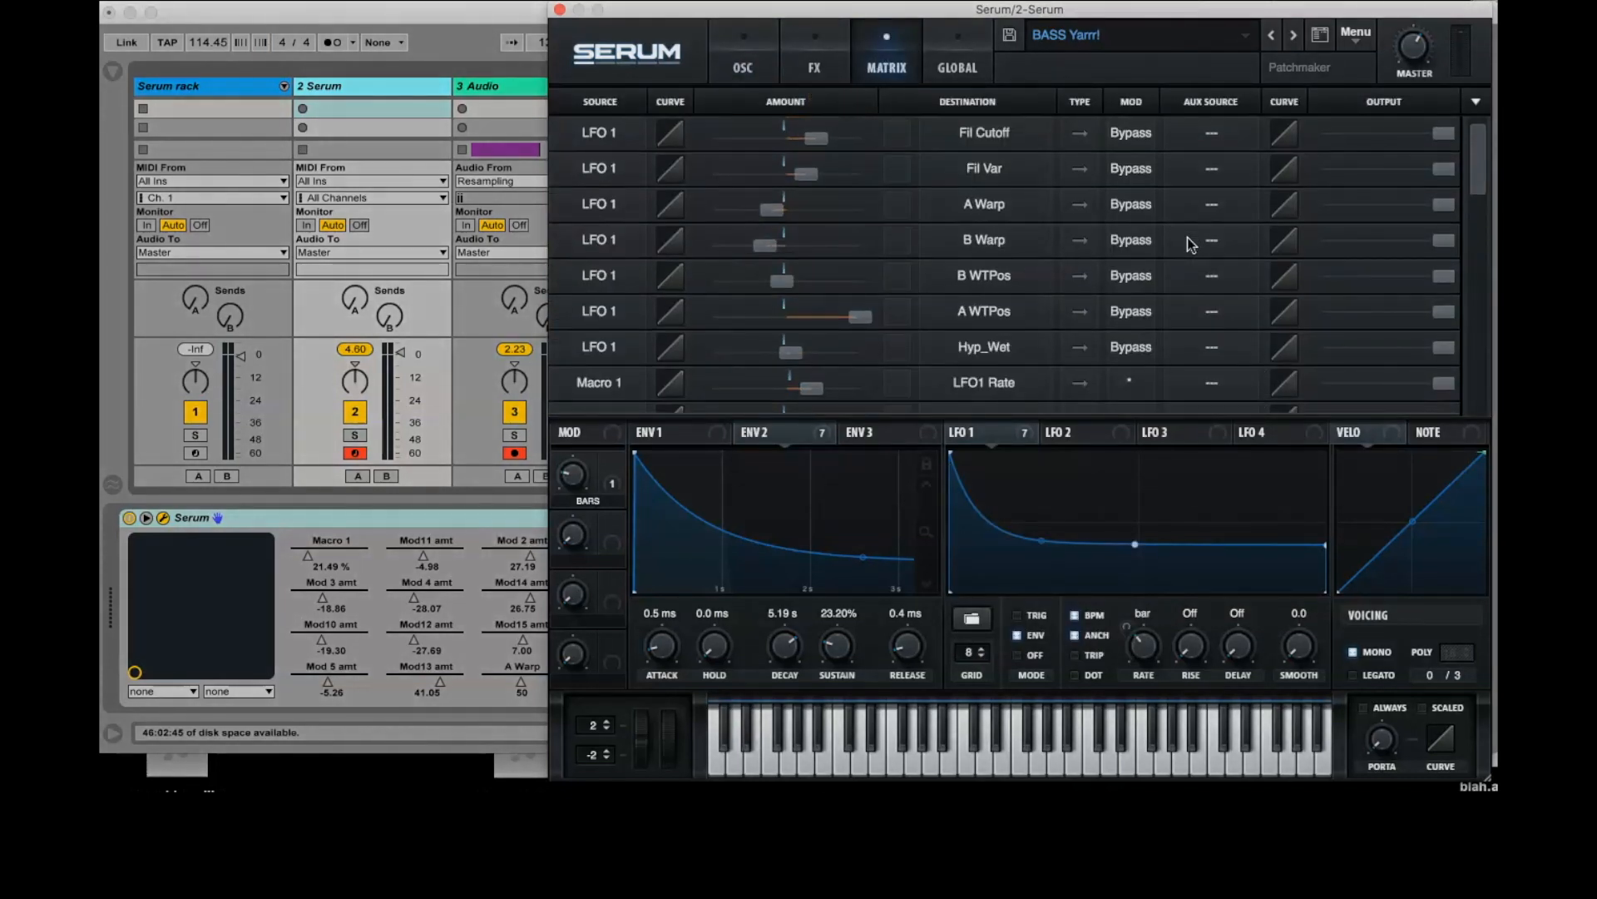
mouse_move(975, 432)
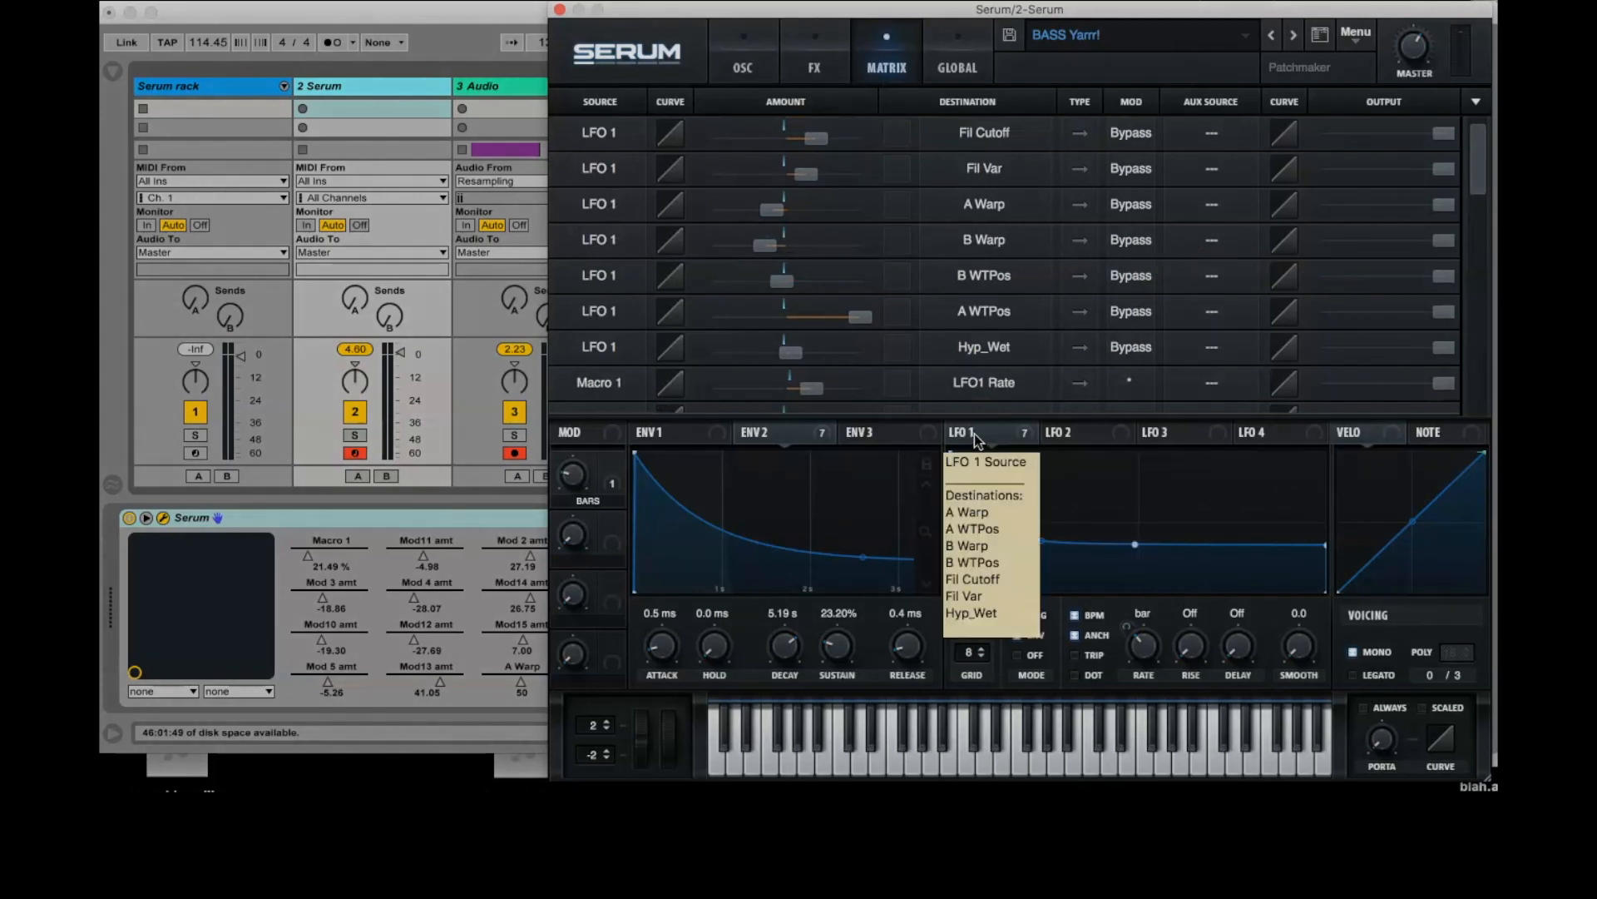
scroll(1238, 266, "down", 5)
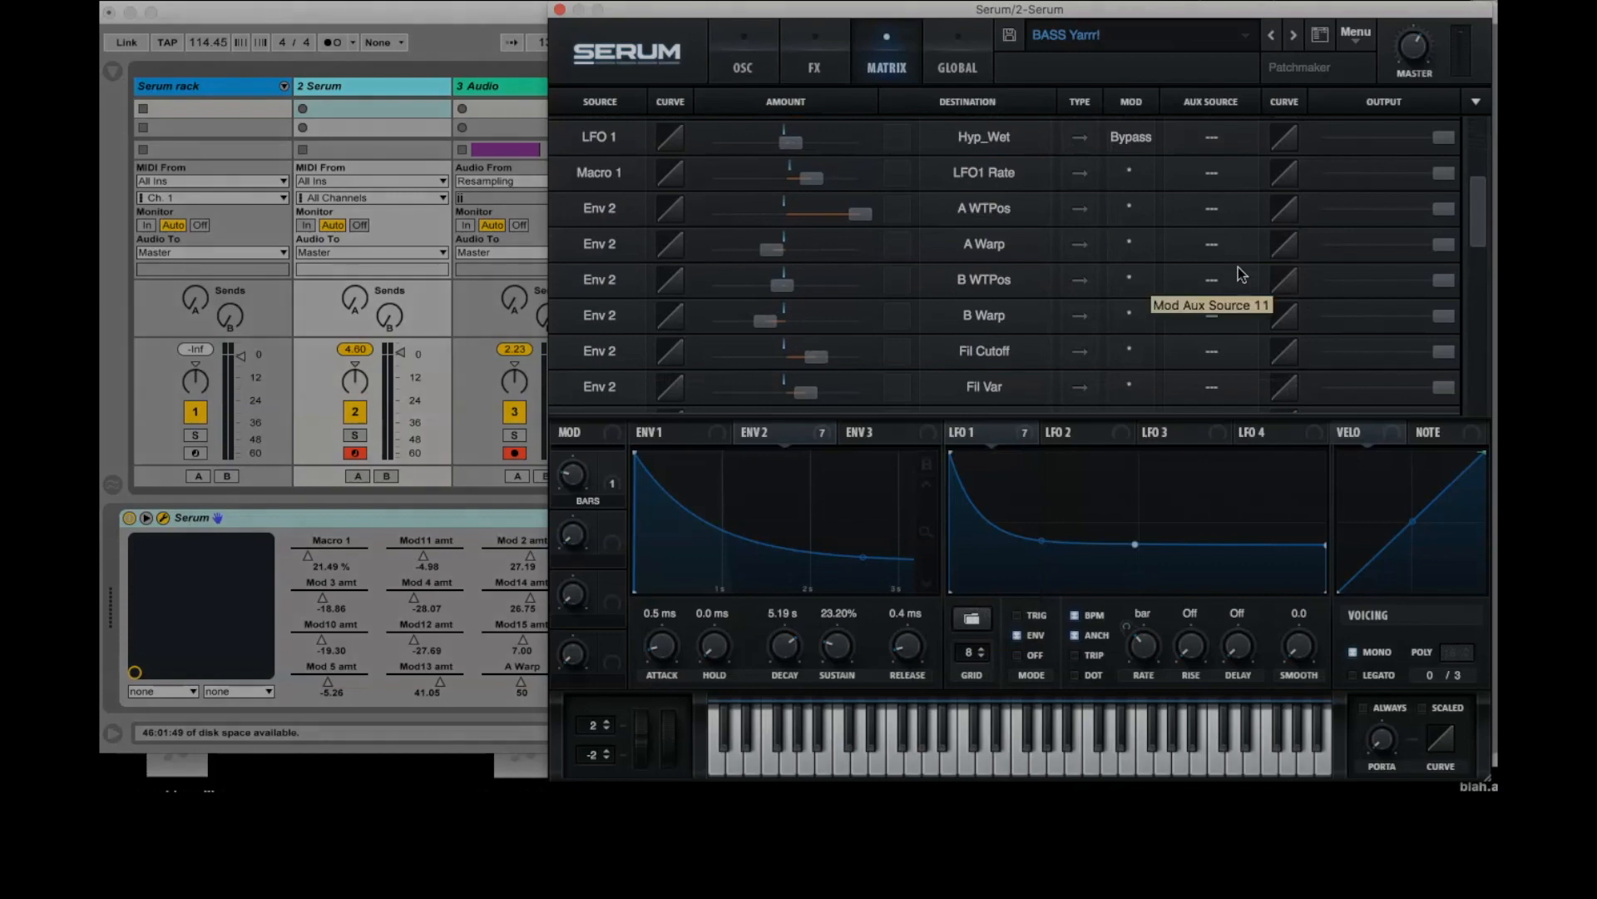
Step: Remove all destinations from the BARS macro and lower the macro to about 5%
right_click(613, 493)
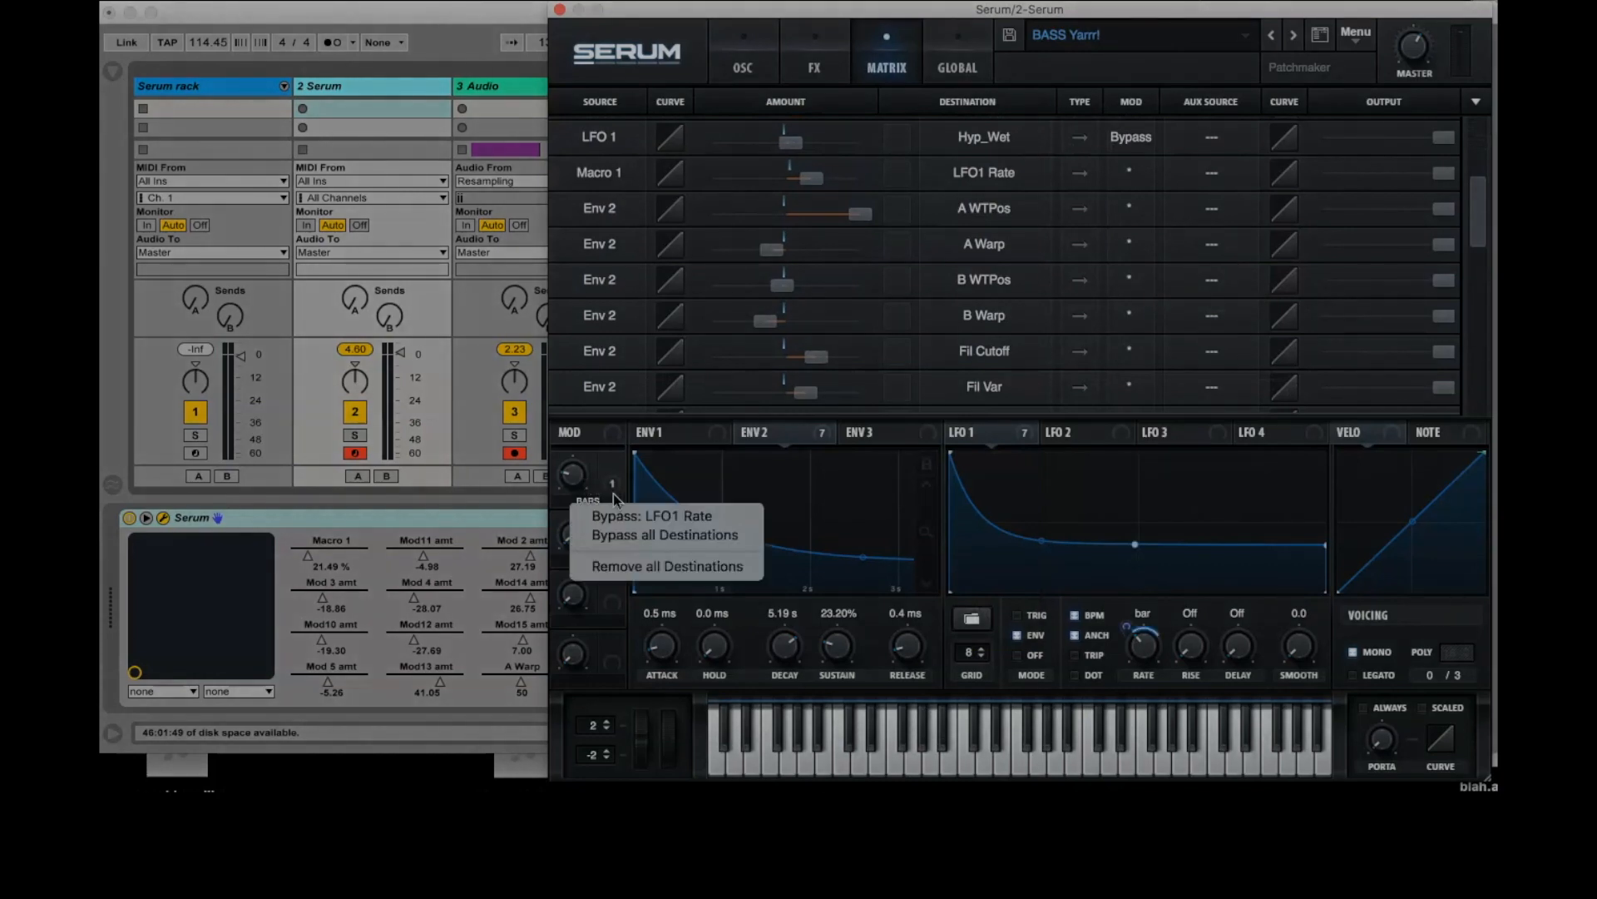
left_click(657, 565)
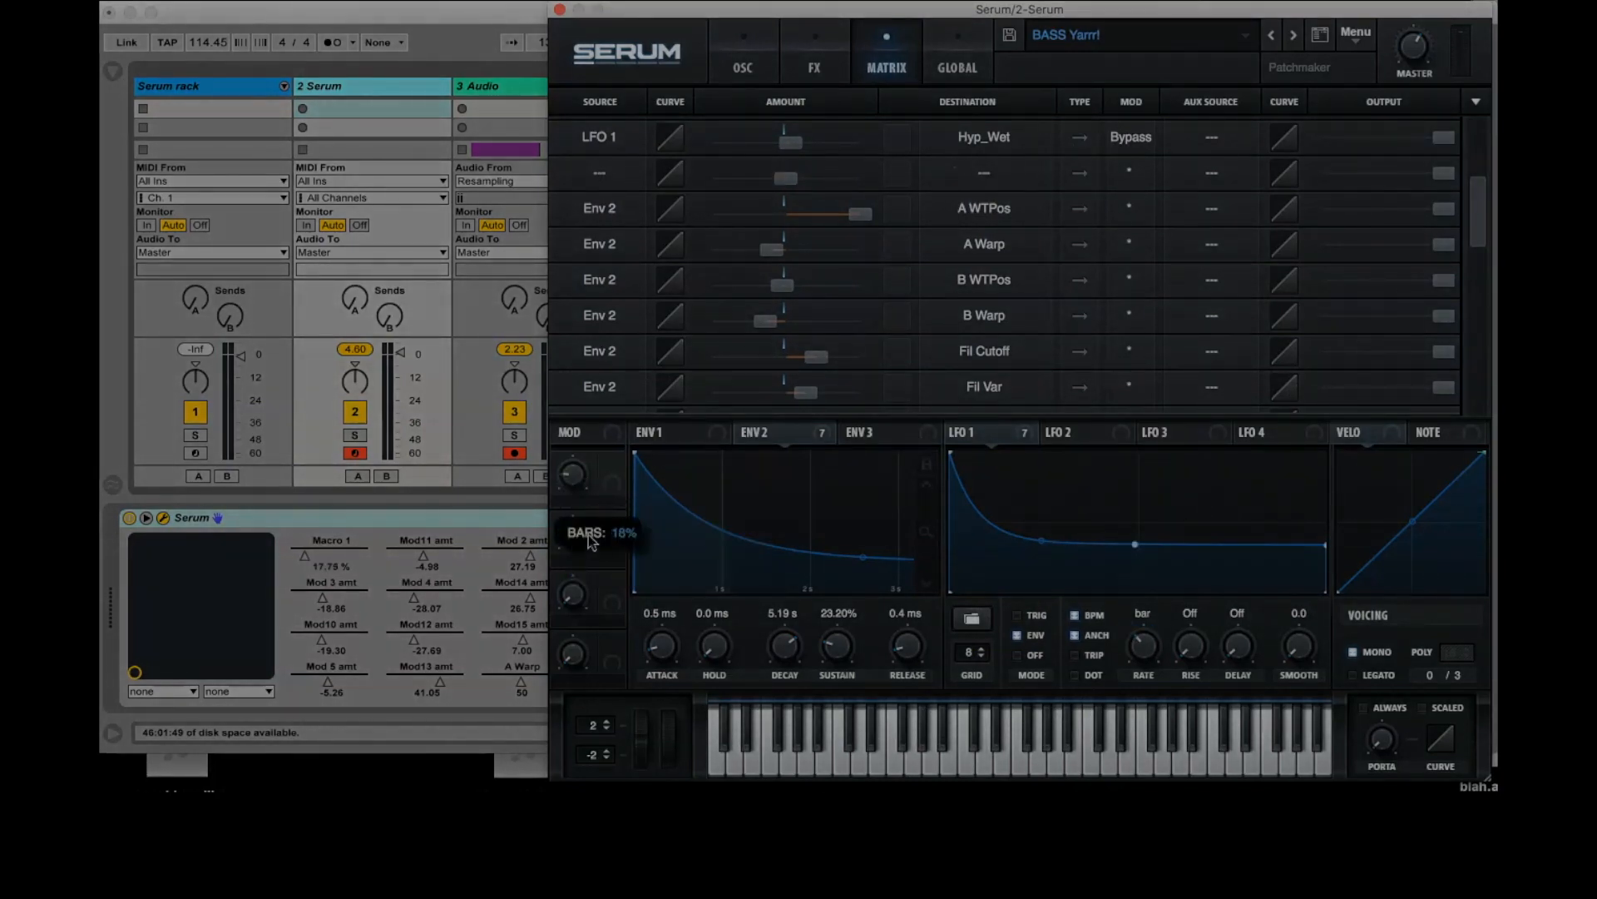
Step: Open the aux source choices for the Env 2 to A WTPos routing in the modulation matrix
scroll(1149, 287, "up", 2)
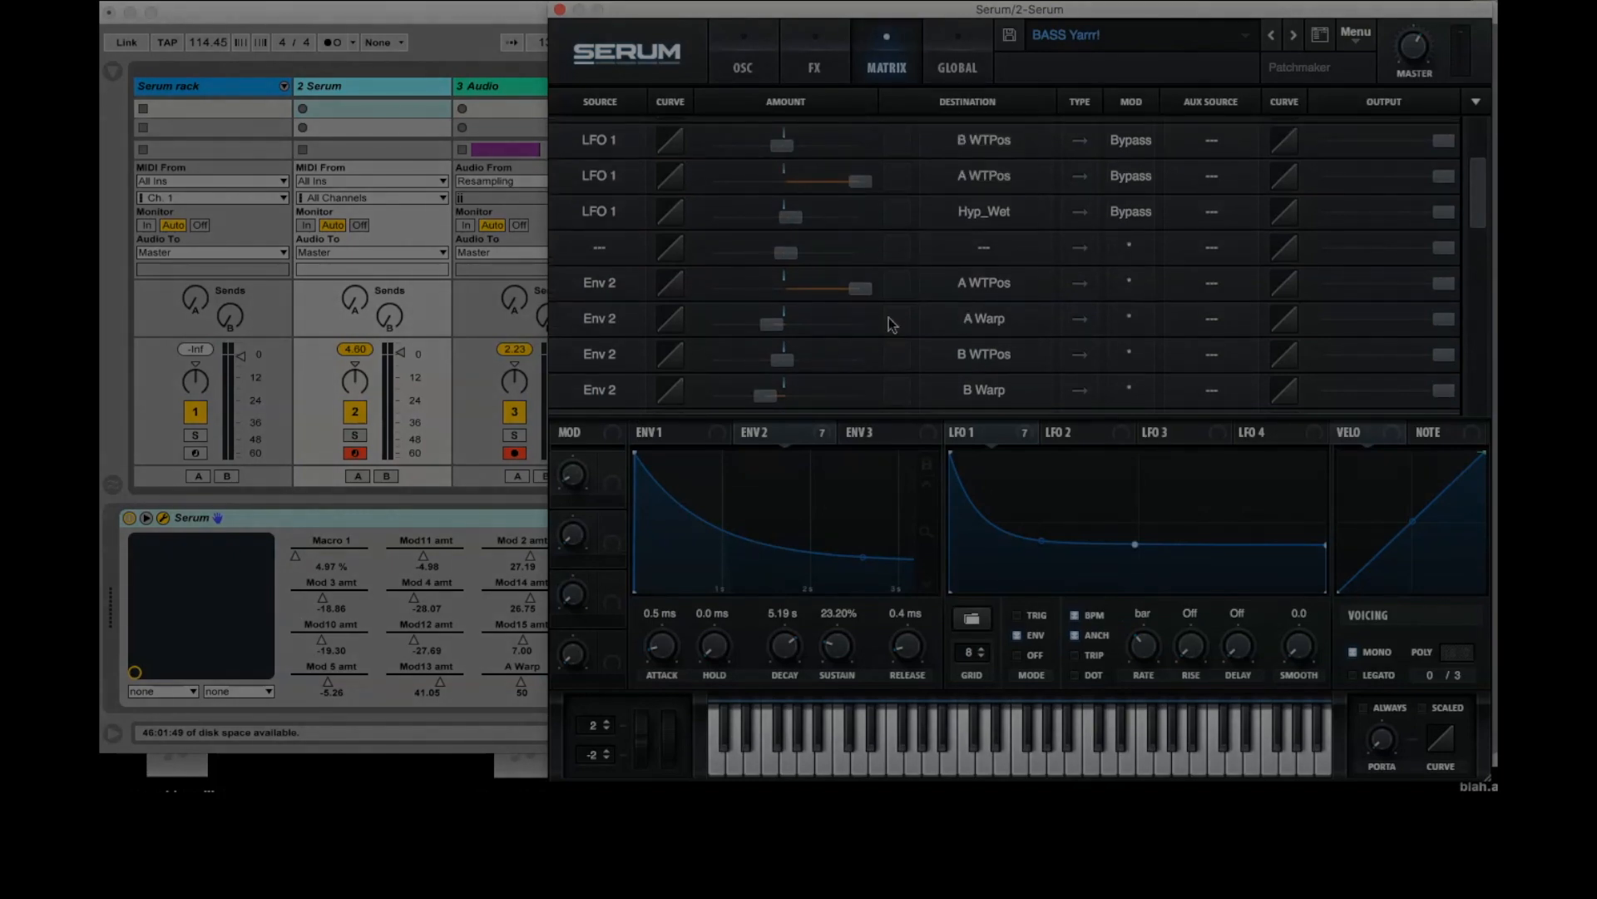
scroll(911, 308, "down", 2)
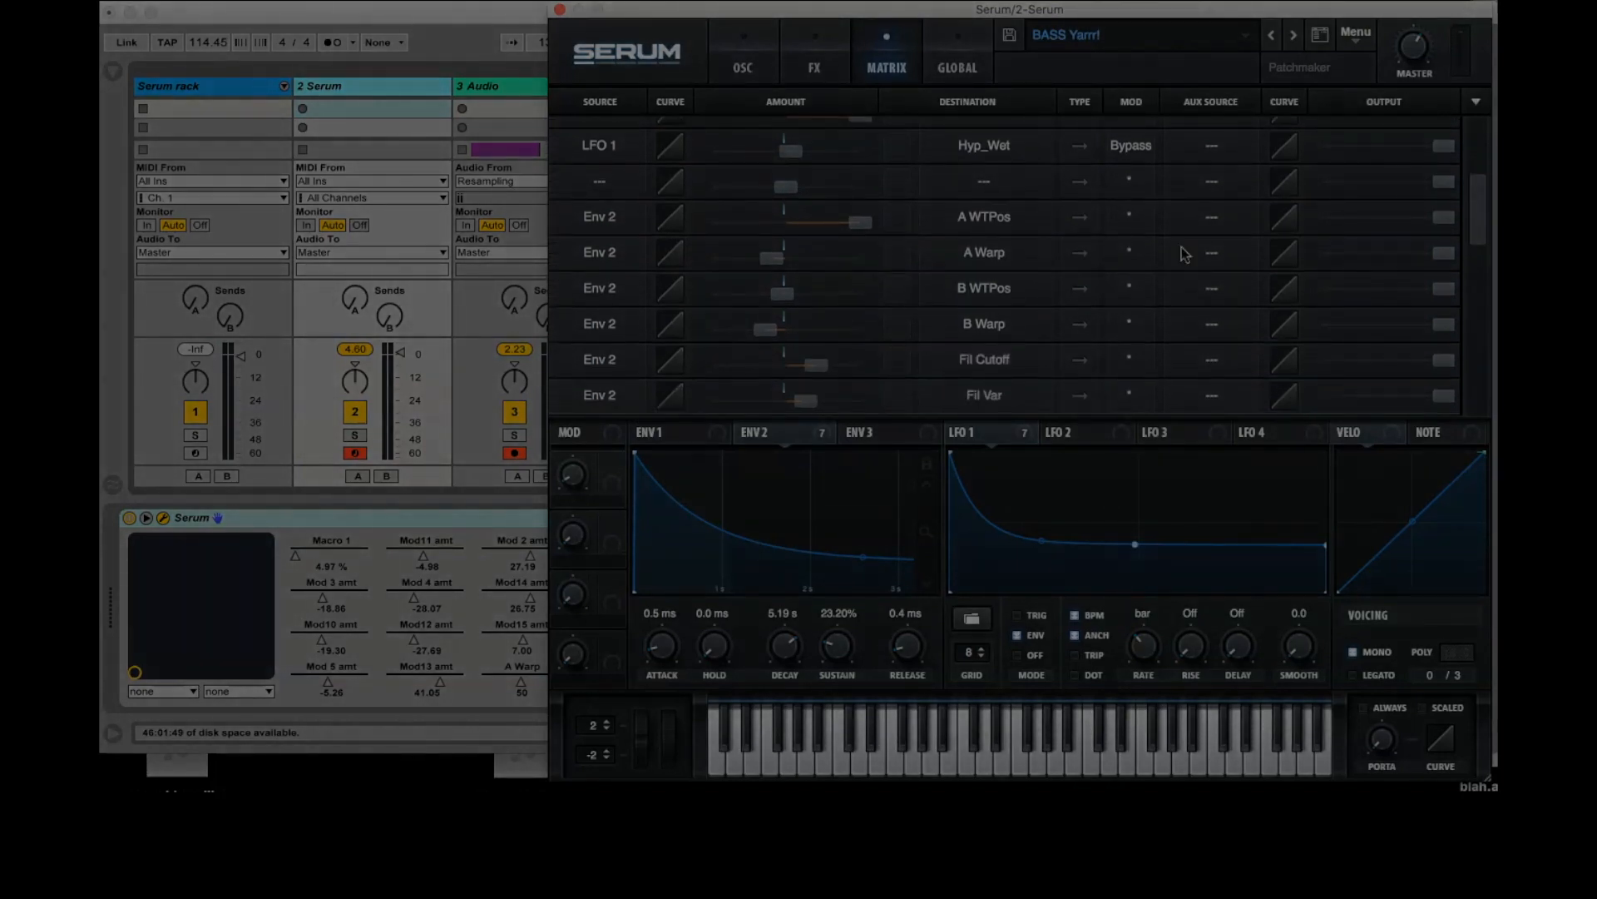
left_click(1219, 215)
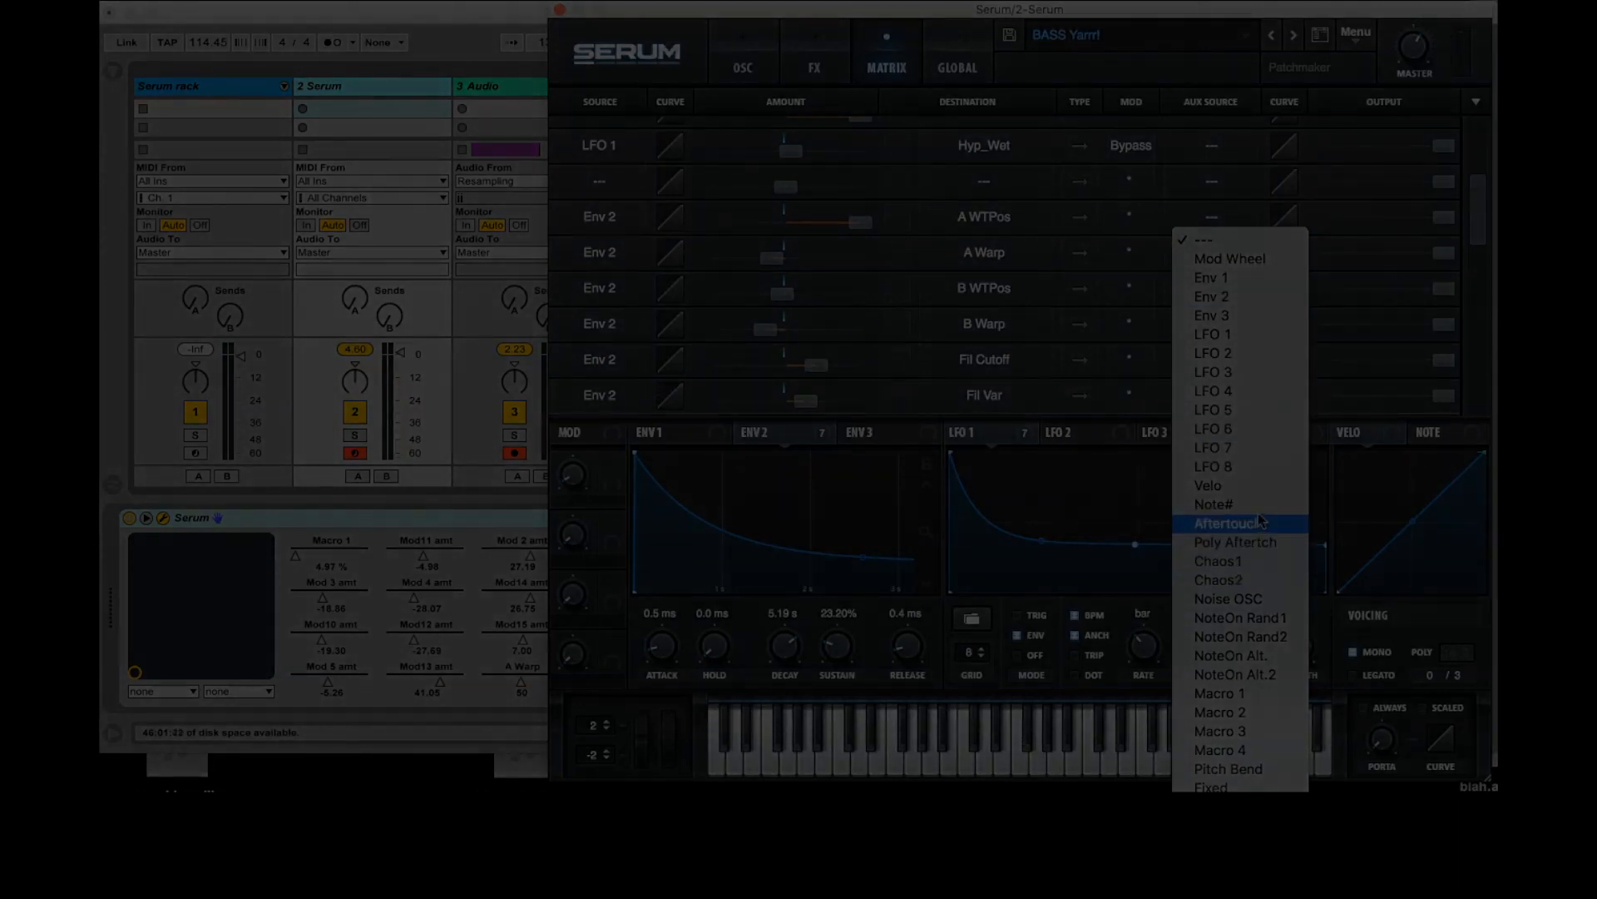